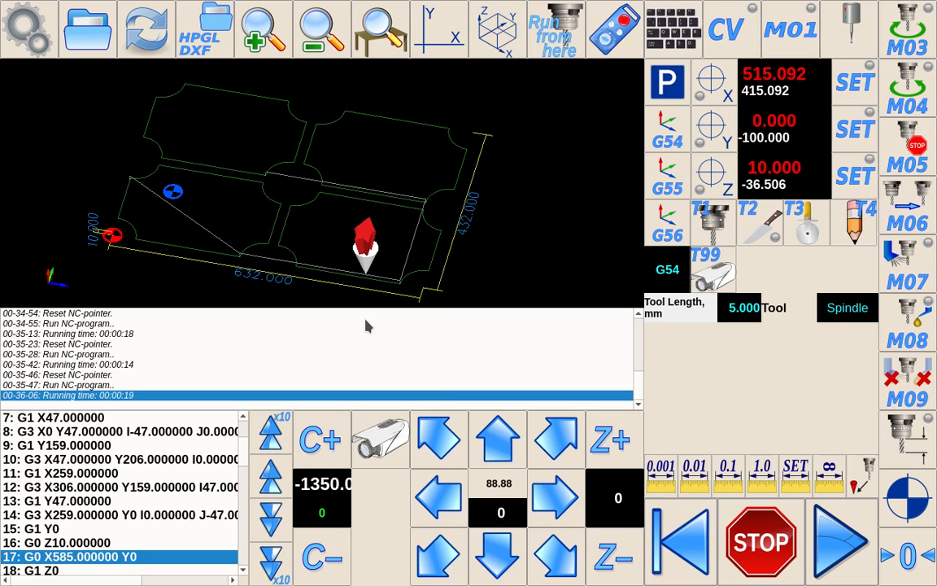
Step: Open the configuration settings on the Technology page showing the Tangential Knife parameters
click(30, 29)
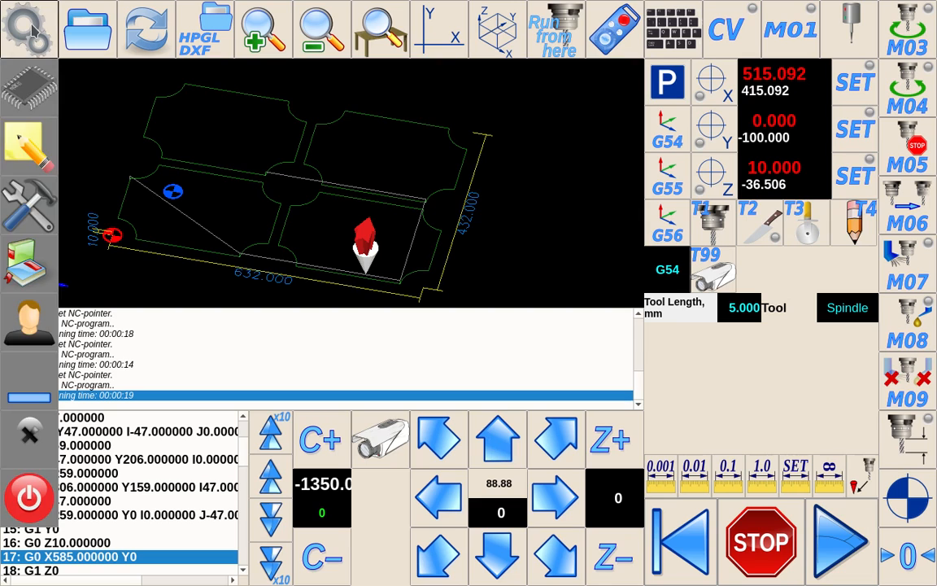
click(39, 187)
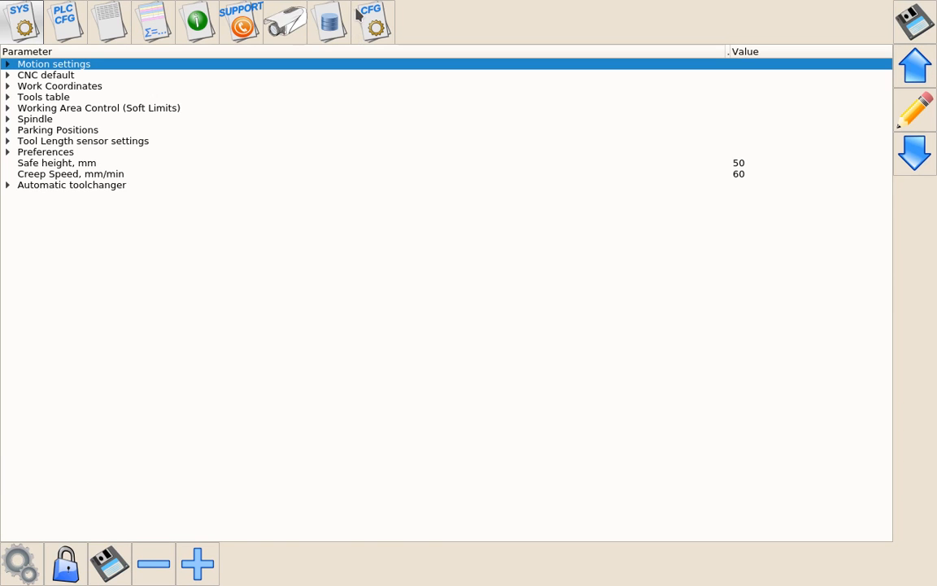
click(358, 31)
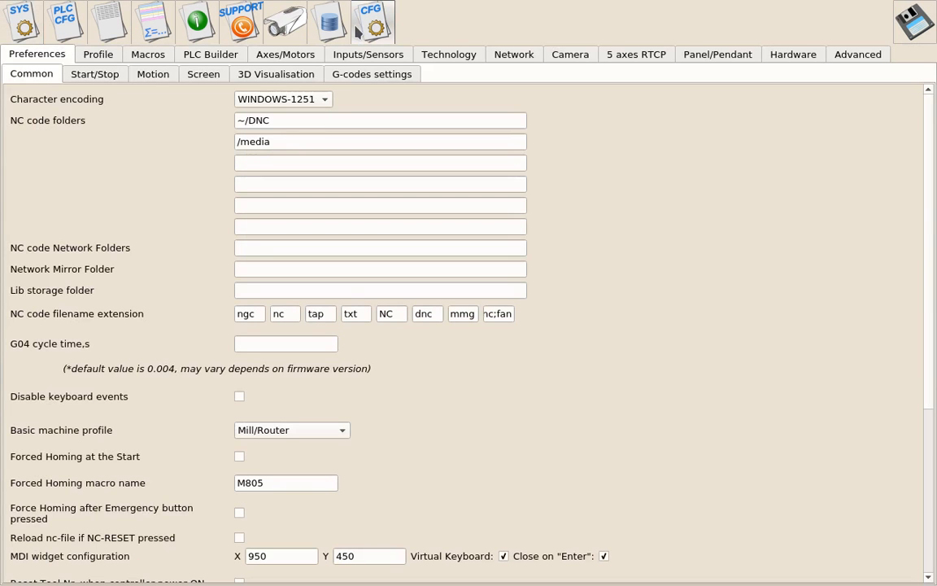
click(456, 57)
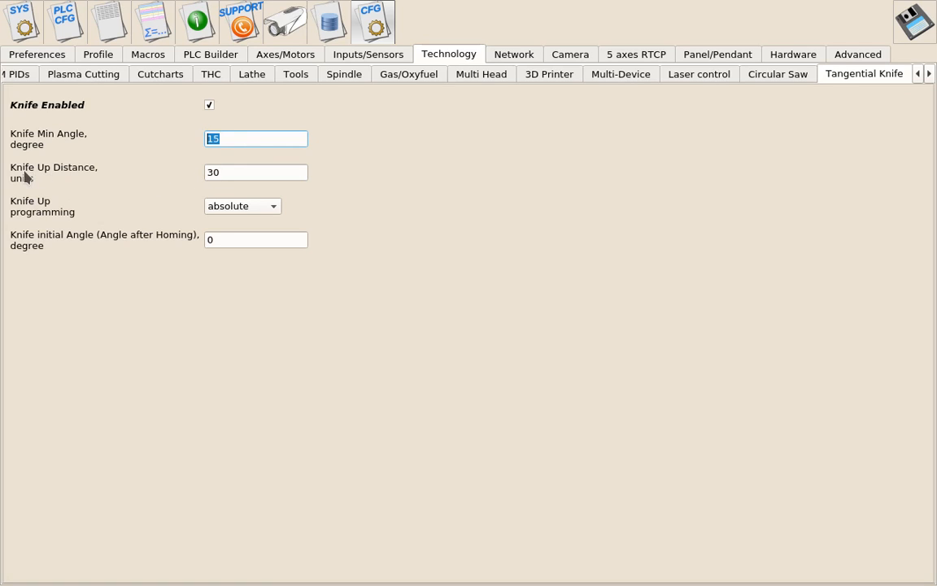
Step: Review the Knife Up Distance and Knife Up programming settings, then return to the main control screen
click(209, 172)
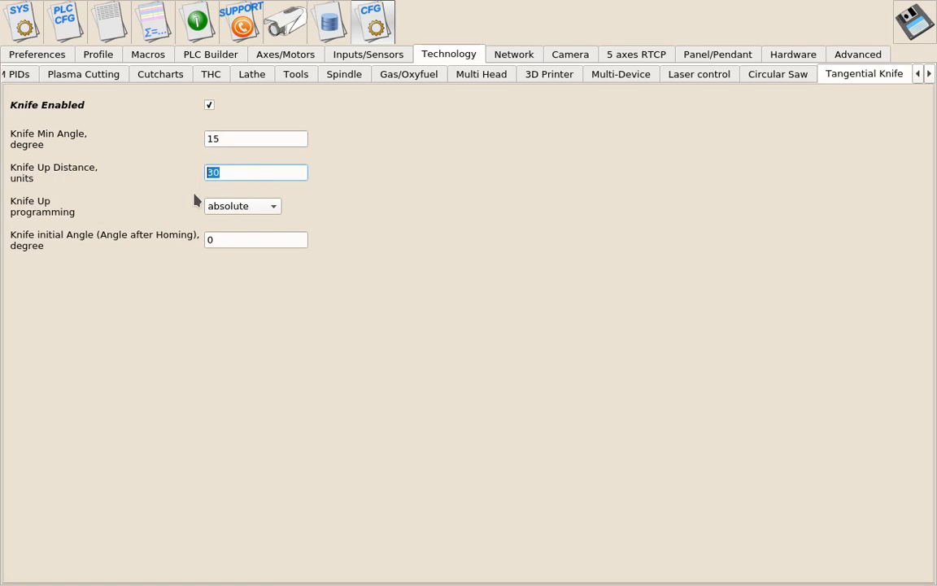
click(238, 207)
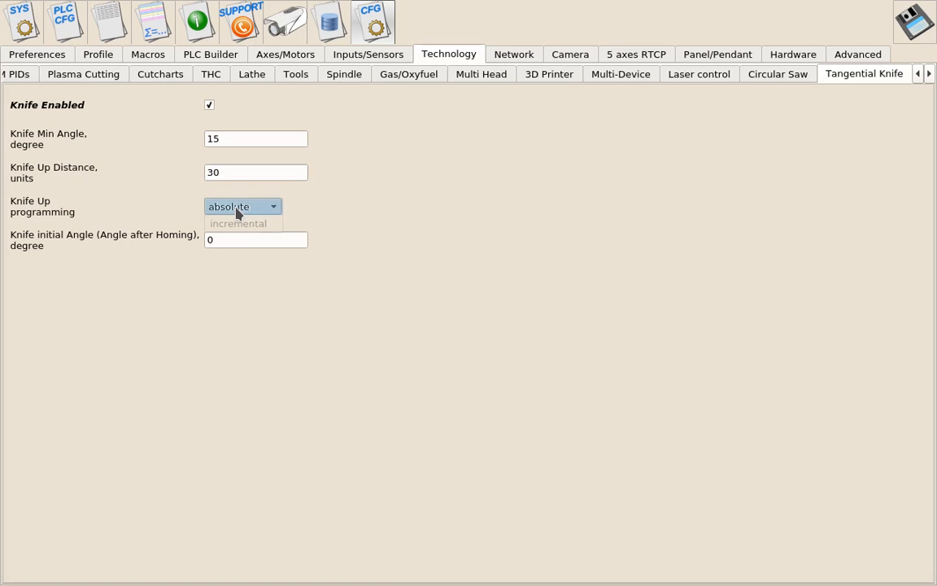
click(393, 214)
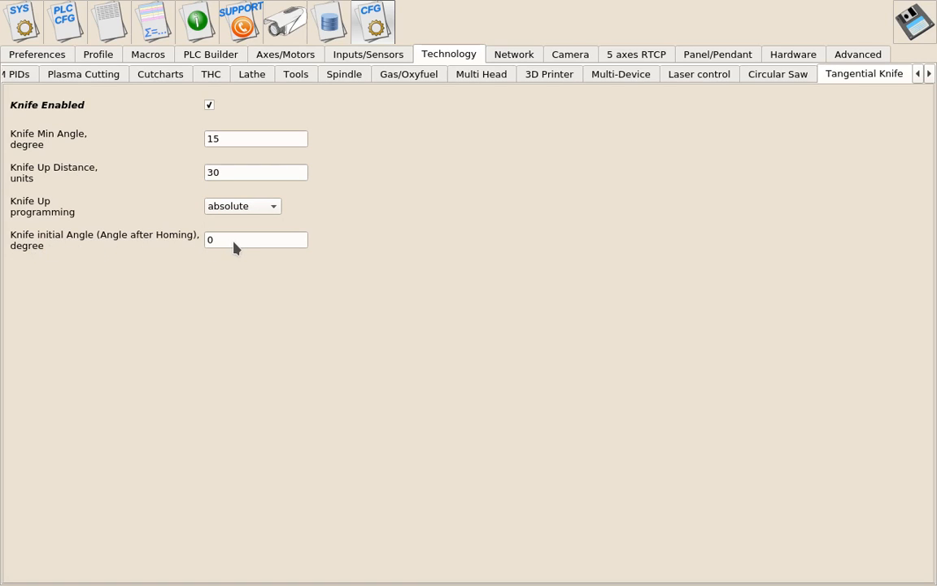
click(519, 205)
click(23, 29)
click(20, 561)
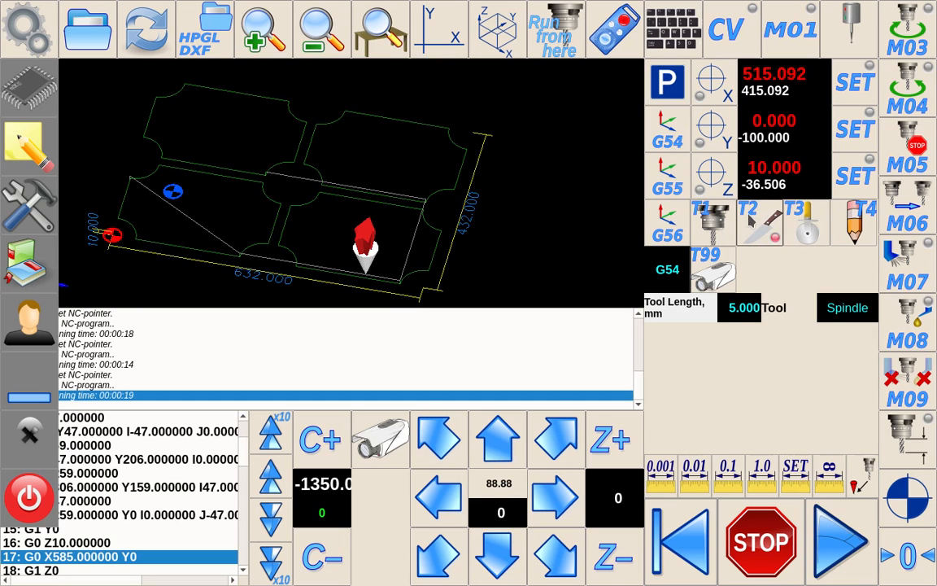
Step: Try selecting tools T2, T3 and T4 in turn as the active tool
click(747, 217)
click(809, 223)
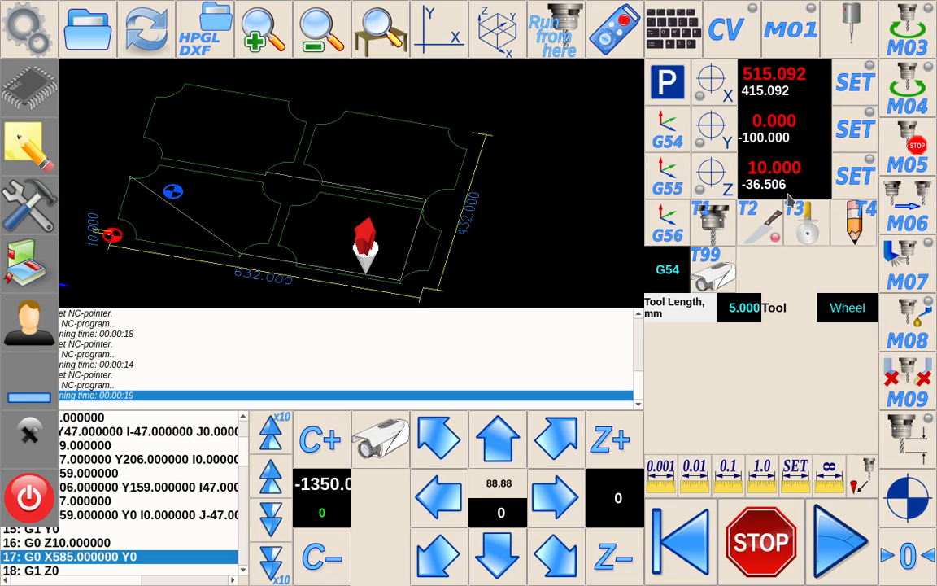
click(708, 228)
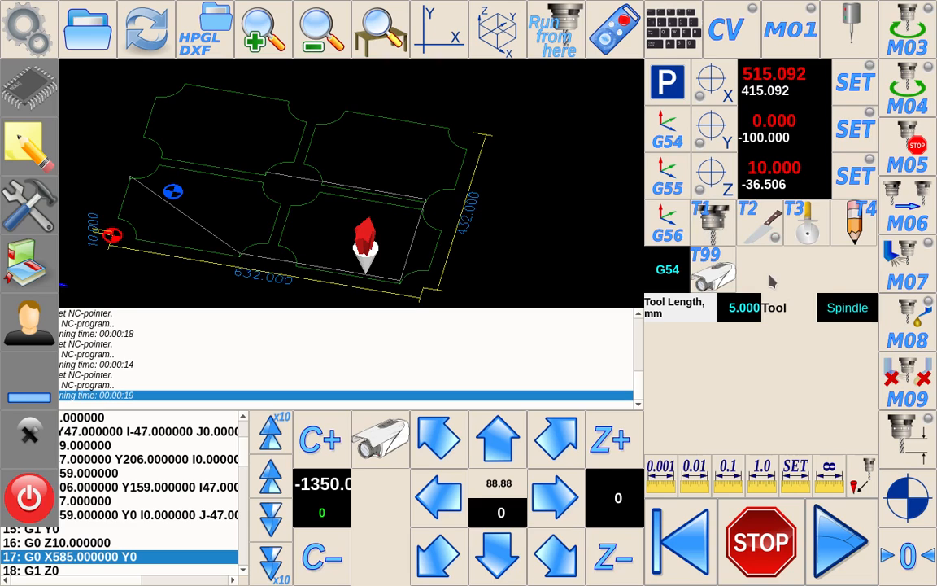
click(852, 224)
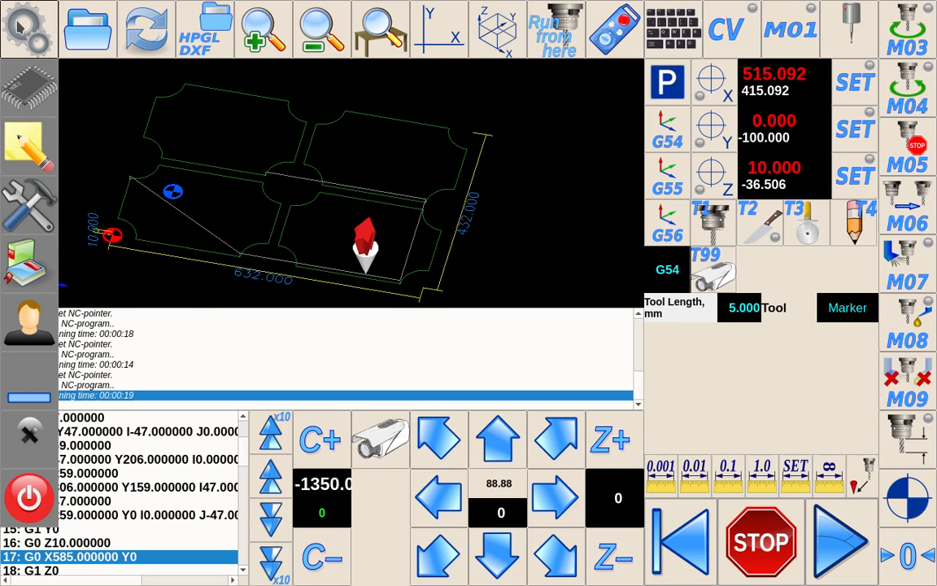
Step: Select tool T1, the spindle, as the active tool
scroll(287, 205, up, 2)
drag(287, 202, 335, 171)
scroll(340, 190, down, 3)
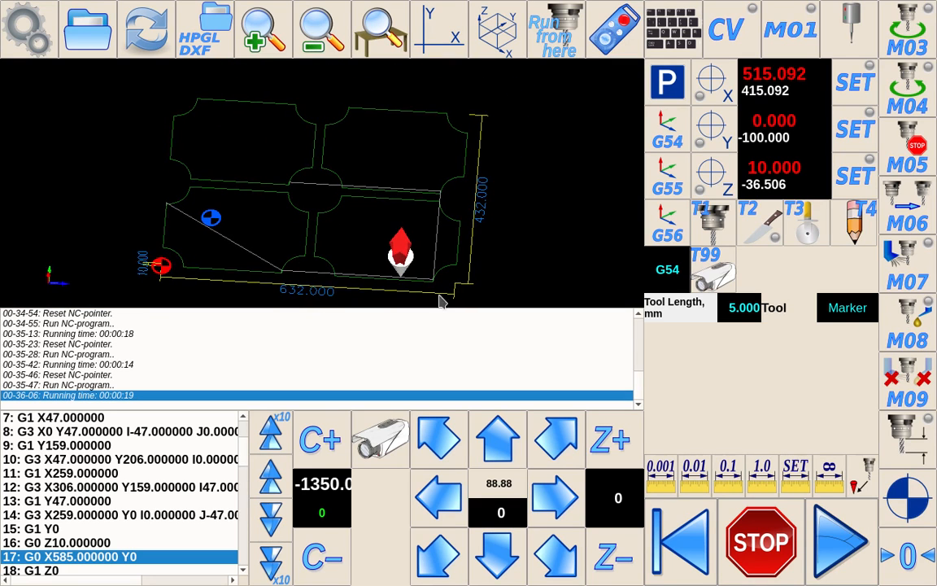
click(710, 221)
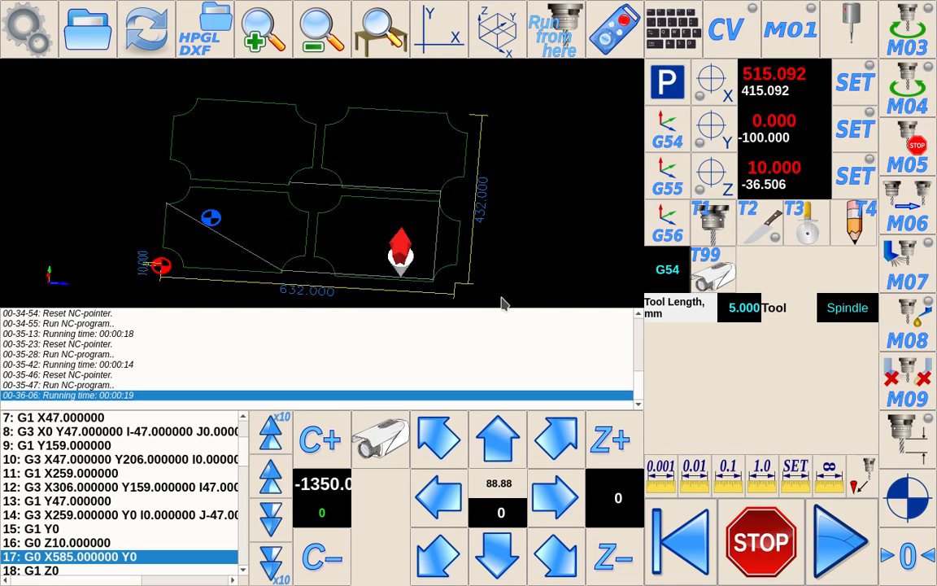
Step: Reset the NC program pointer and run the loaded program
click(682, 543)
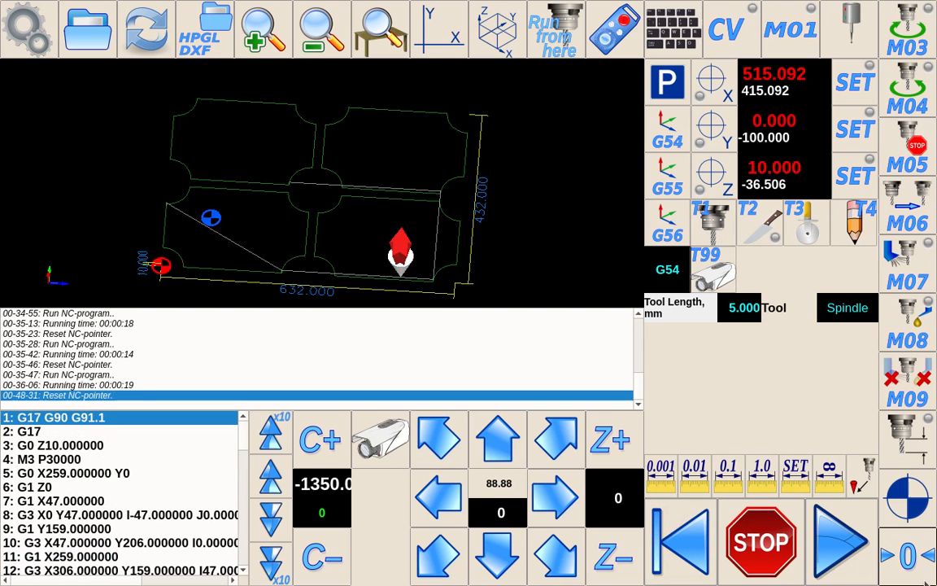
click(829, 532)
click(829, 533)
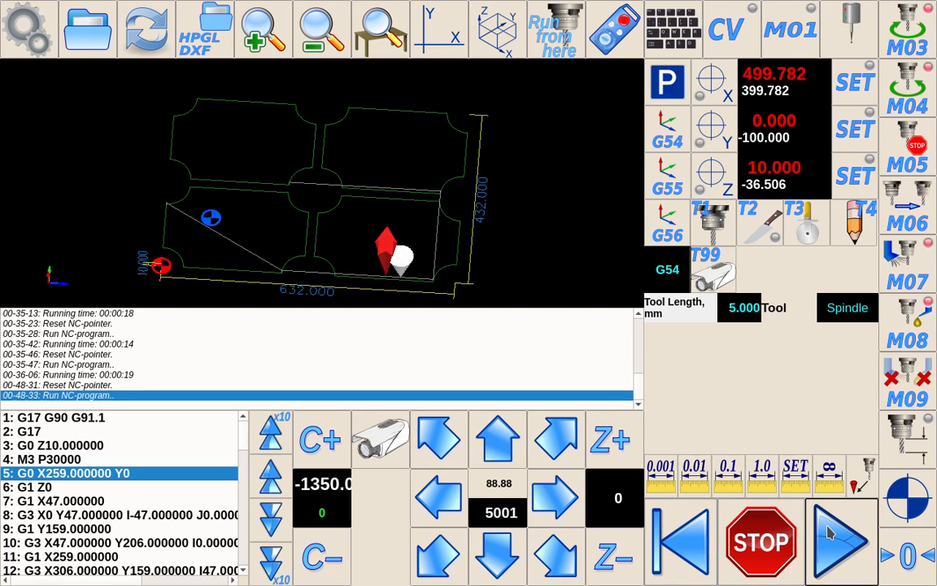
scroll(329, 207, up, 3)
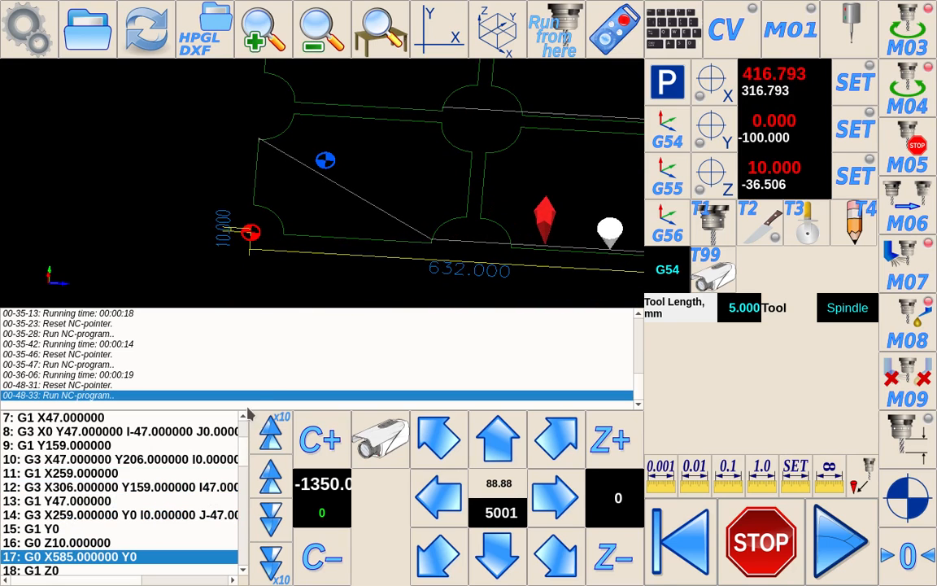
Step: Stop the running NC program
click(75, 542)
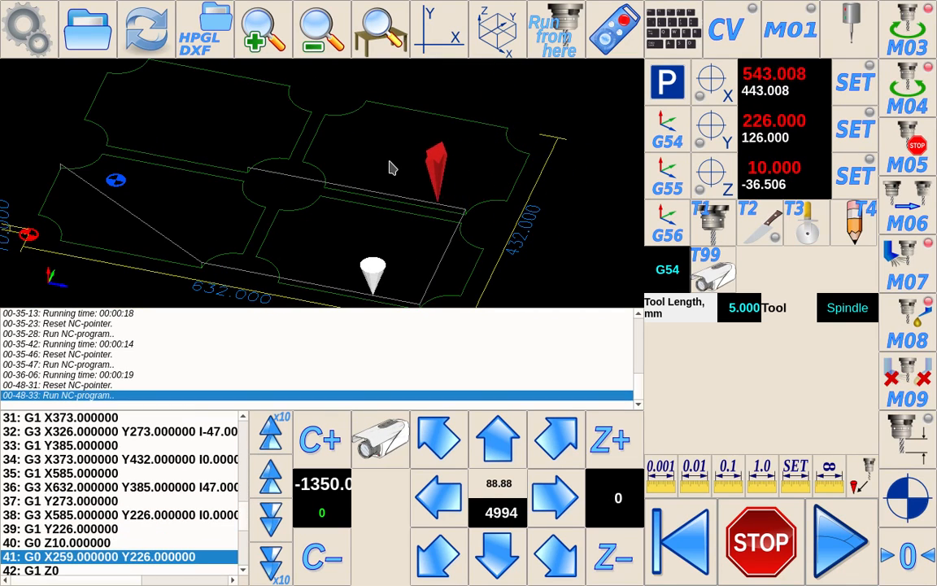
click(761, 543)
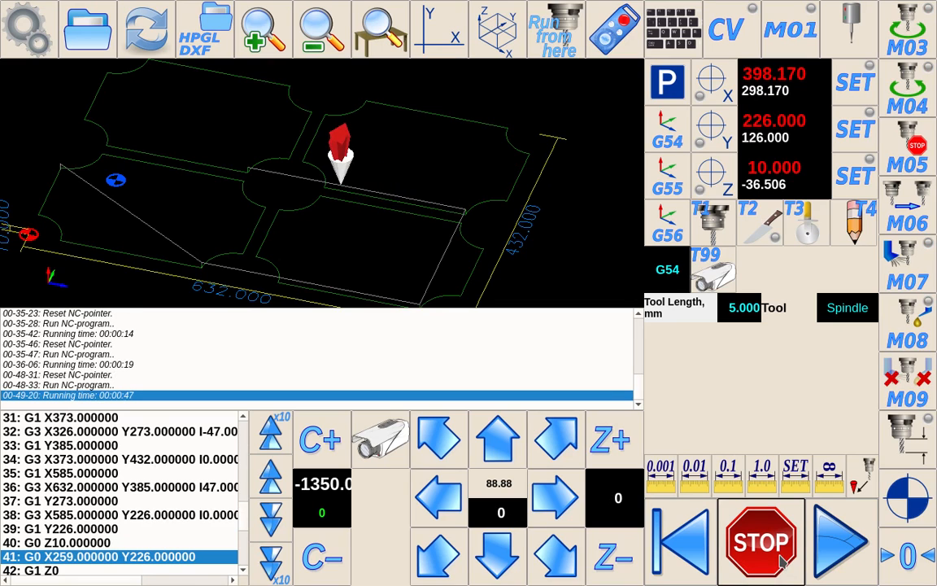
Step: Select tool T2, the knife, as the active tool
drag(315, 241, 355, 205)
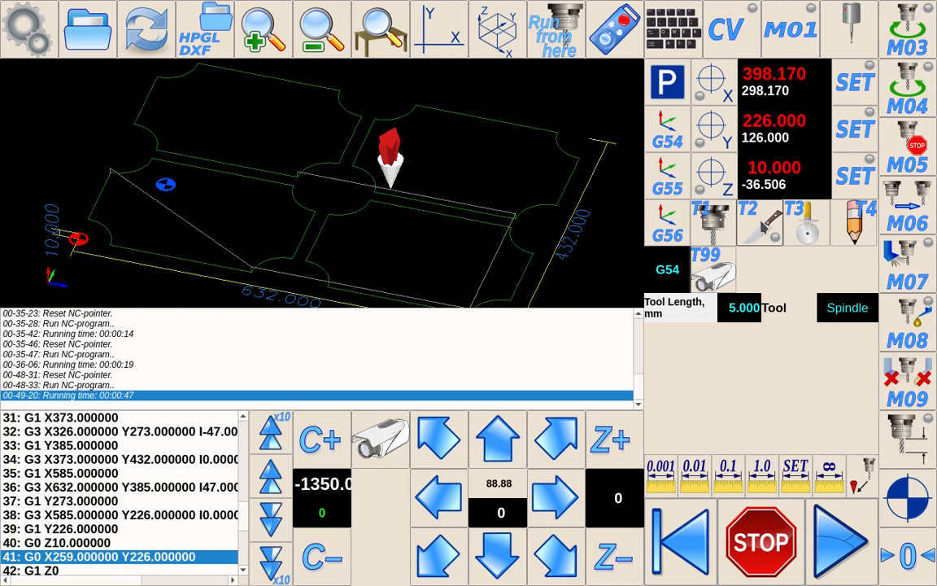
click(760, 221)
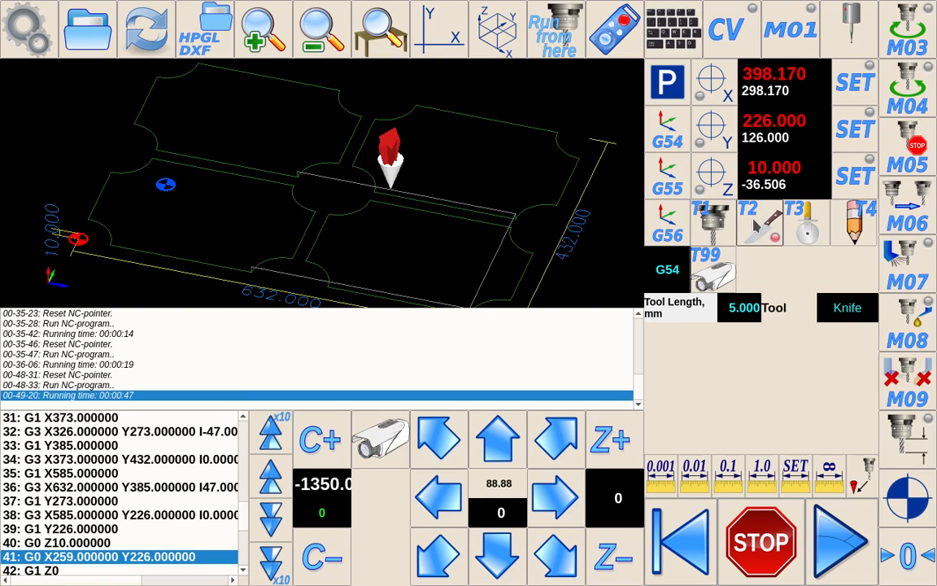
Step: Reload the current NC program file
click(144, 33)
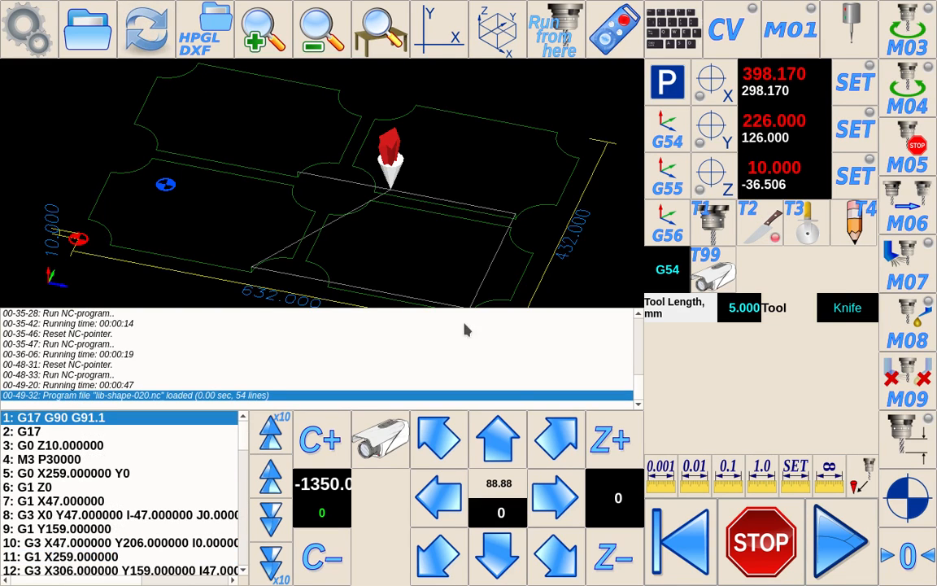
scroll(118, 475, down, 3)
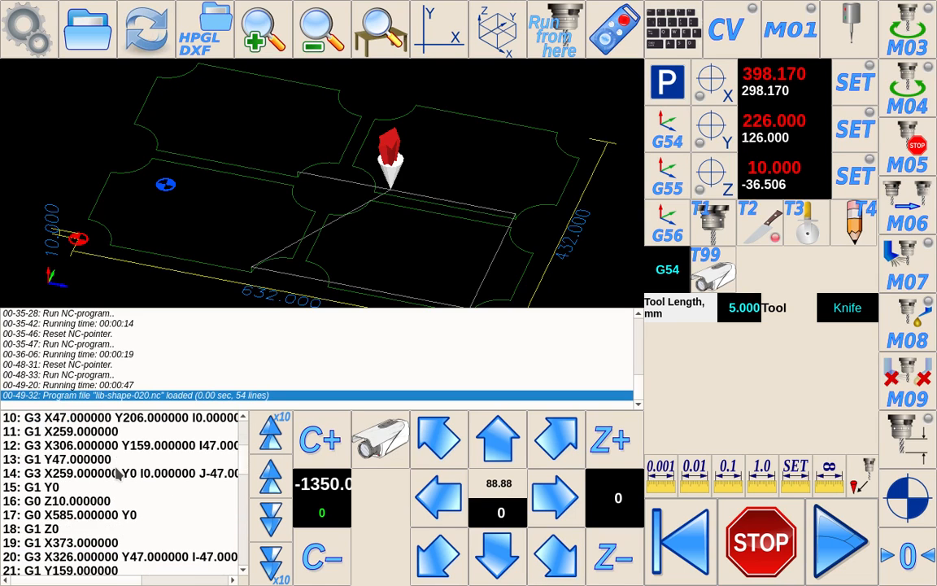
scroll(118, 475, up, 3)
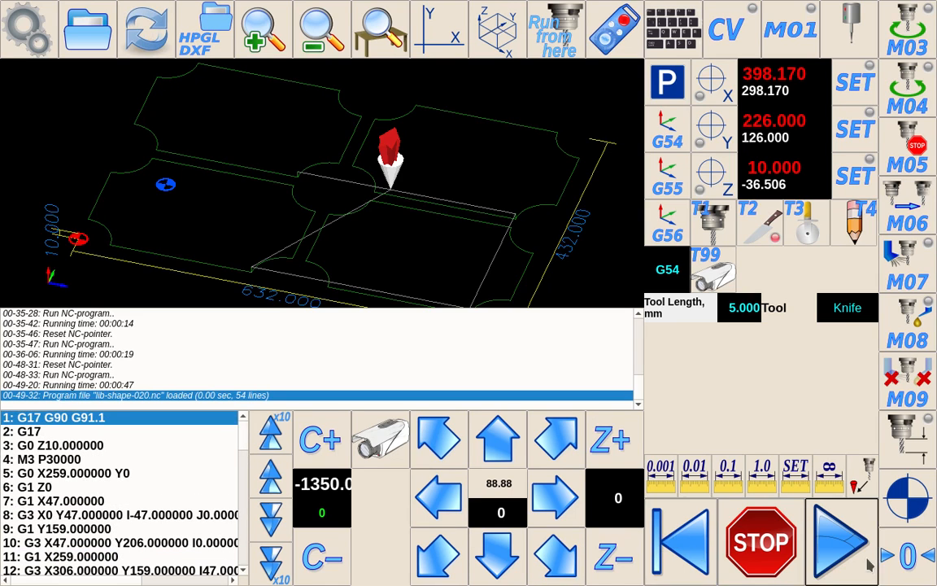
Step: Run the program, reset the NC pointer, and start the program again with the knife tool
click(834, 543)
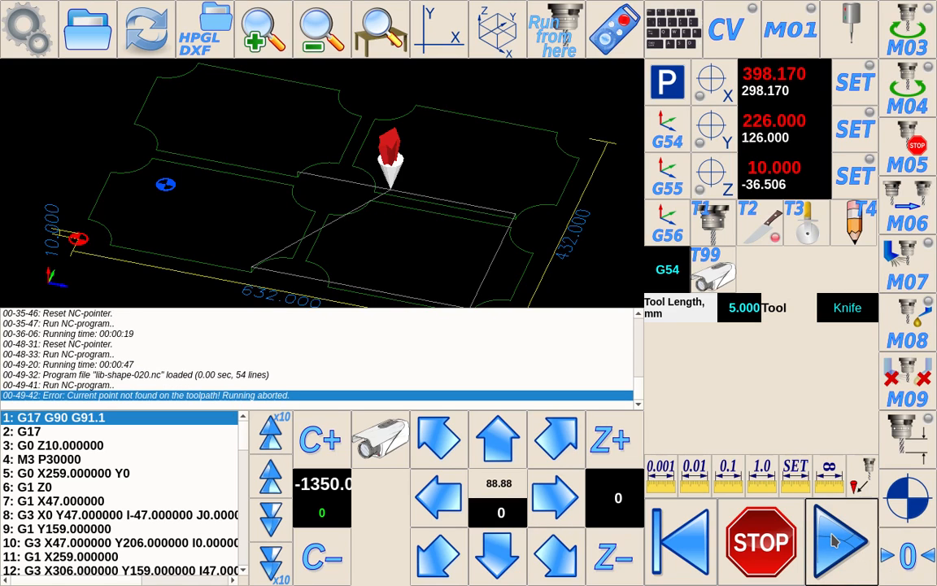
click(670, 543)
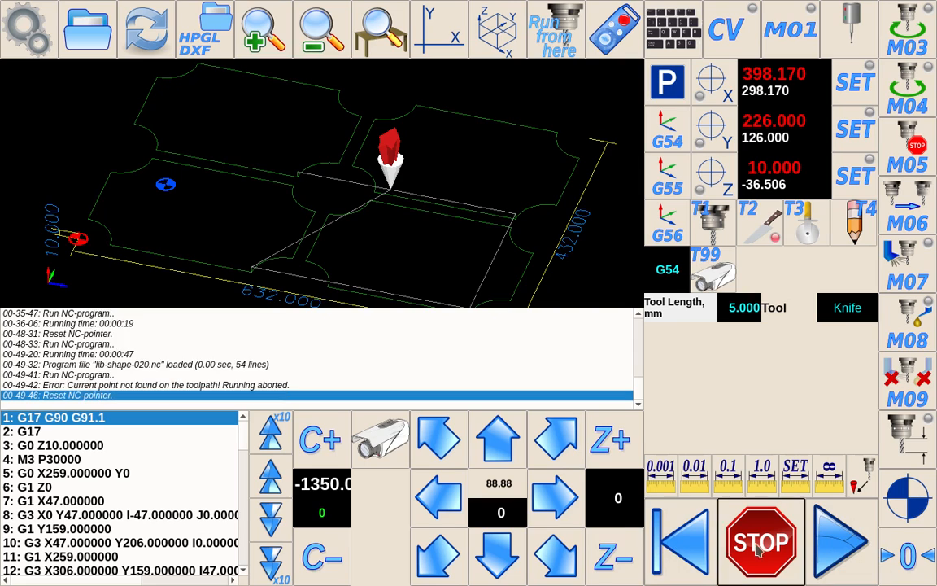
click(831, 543)
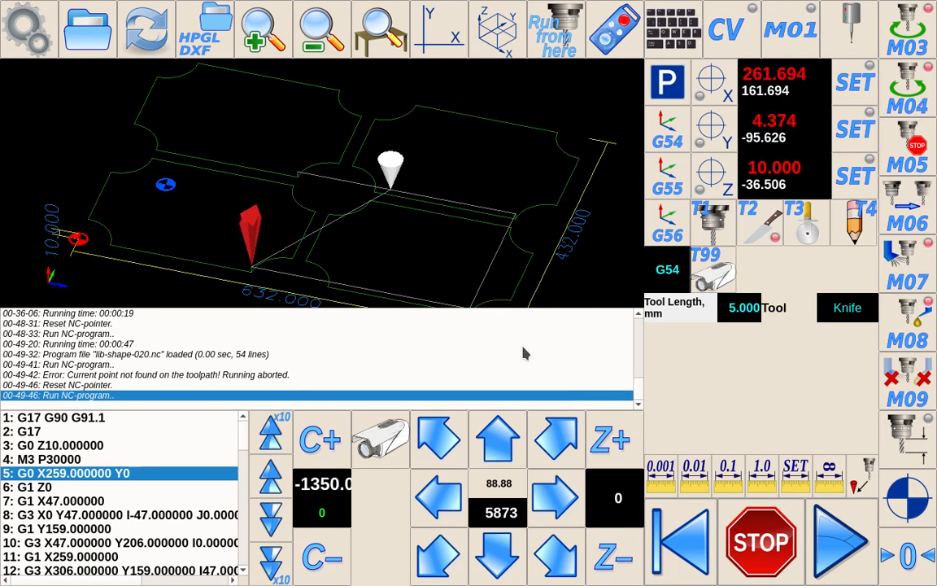
Step: Stop the knife program run
scroll(335, 230, up, 3)
right_drag(331, 264, 361, 240)
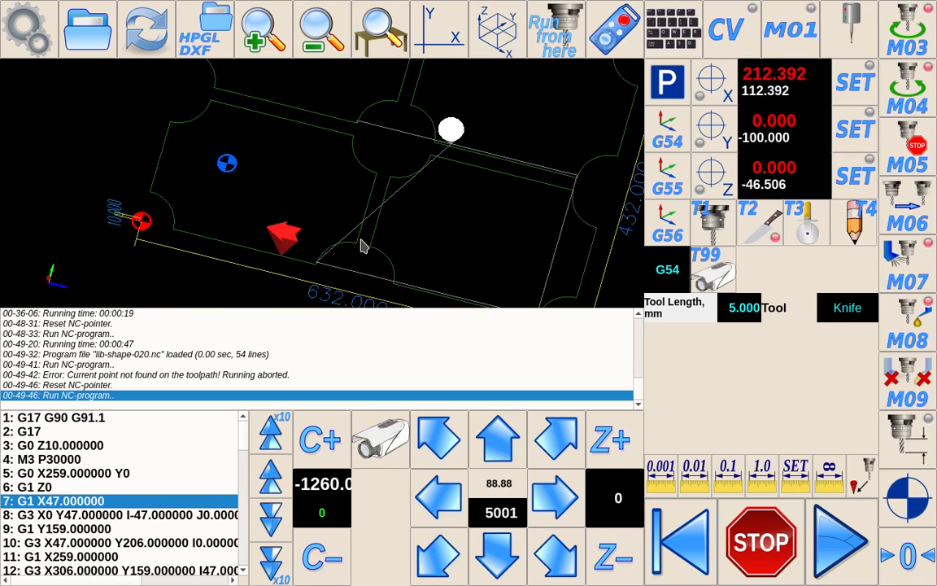
drag(305, 210, 329, 235)
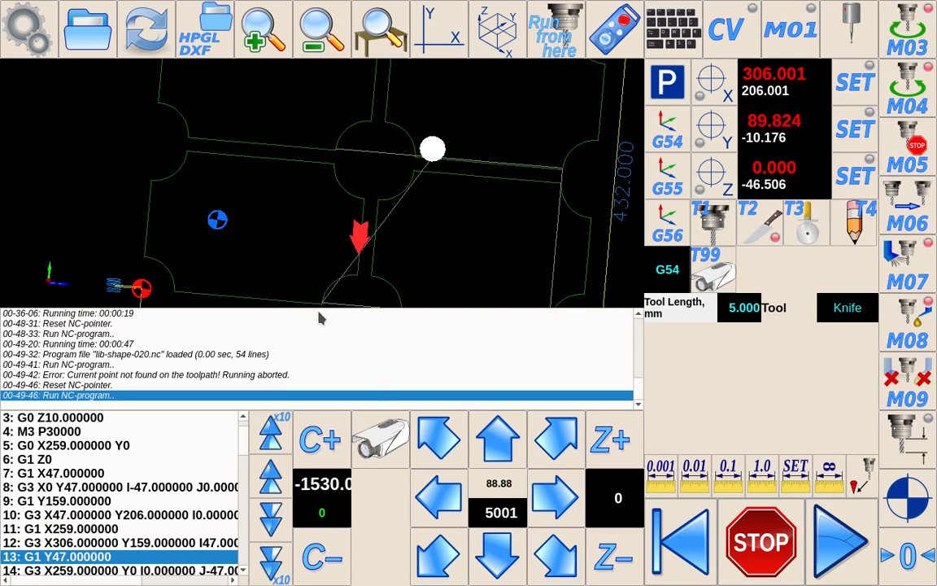
drag(261, 268, 226, 234)
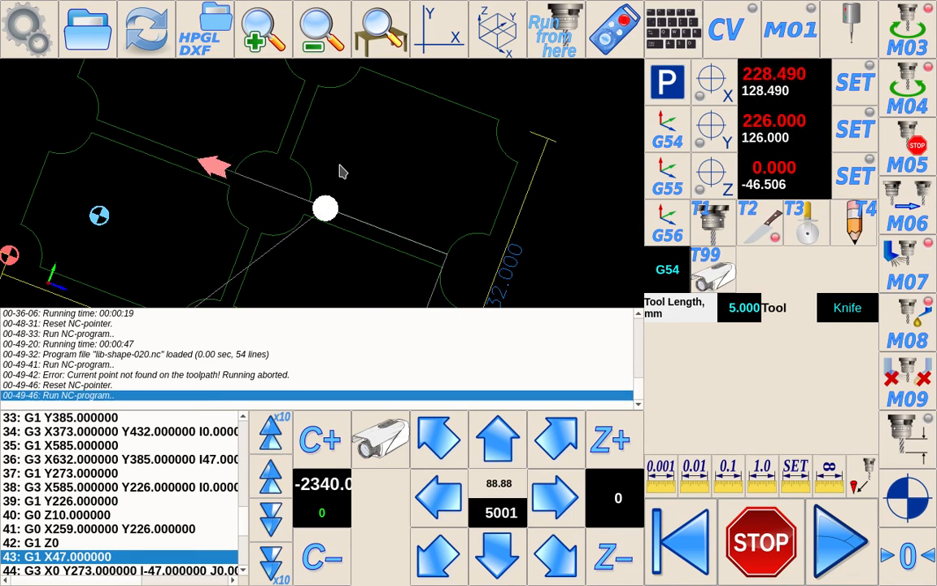
click(763, 548)
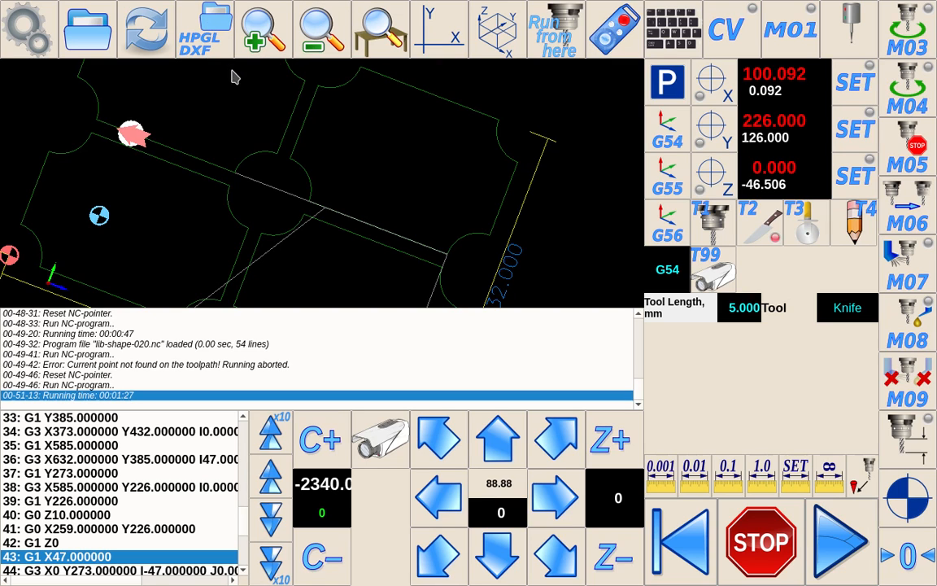
Step: Open the HPGL/DXF import and select the file 方圆椭圆测试90,45度刀片.dxf in the !DXF folder
click(218, 38)
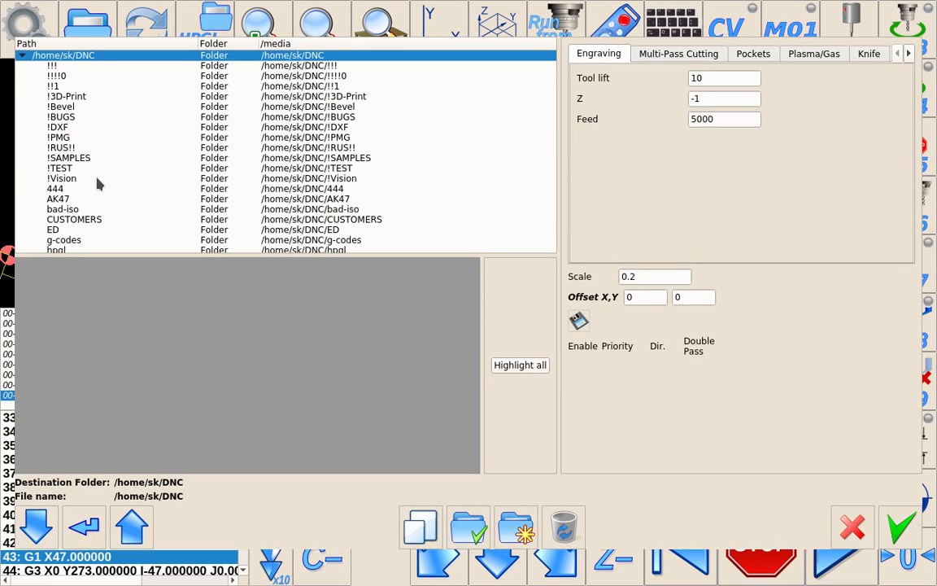
scroll(100, 189, down, 1)
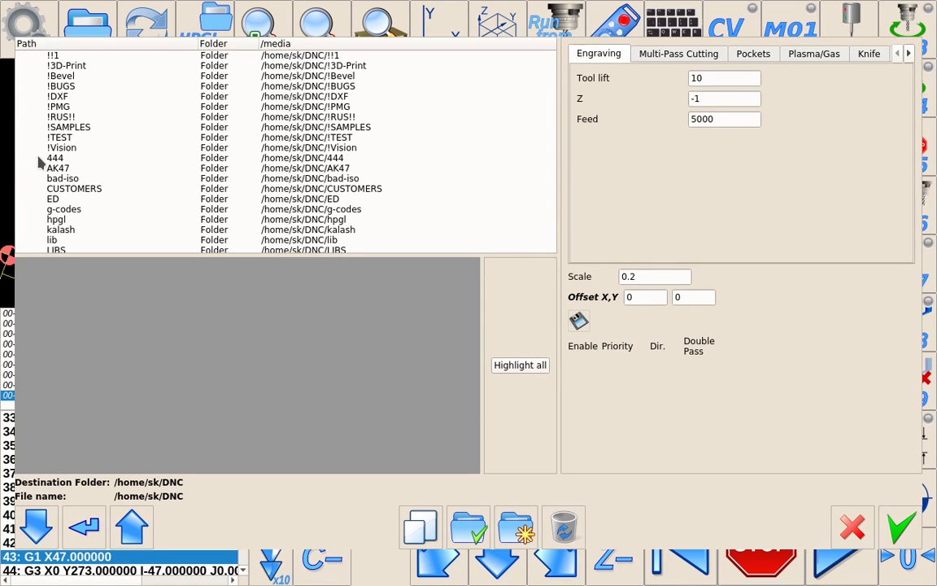
double_click(59, 99)
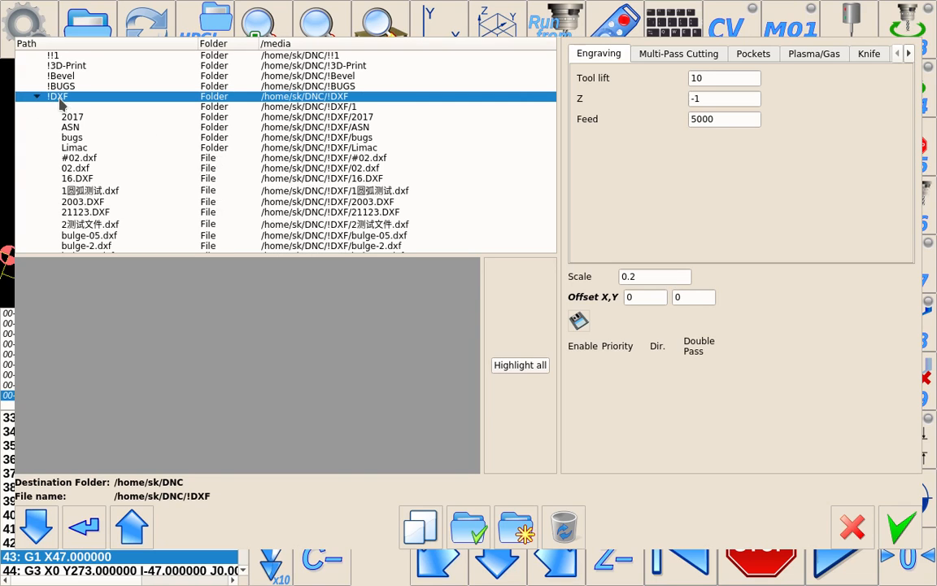
scroll(101, 157, down, 12)
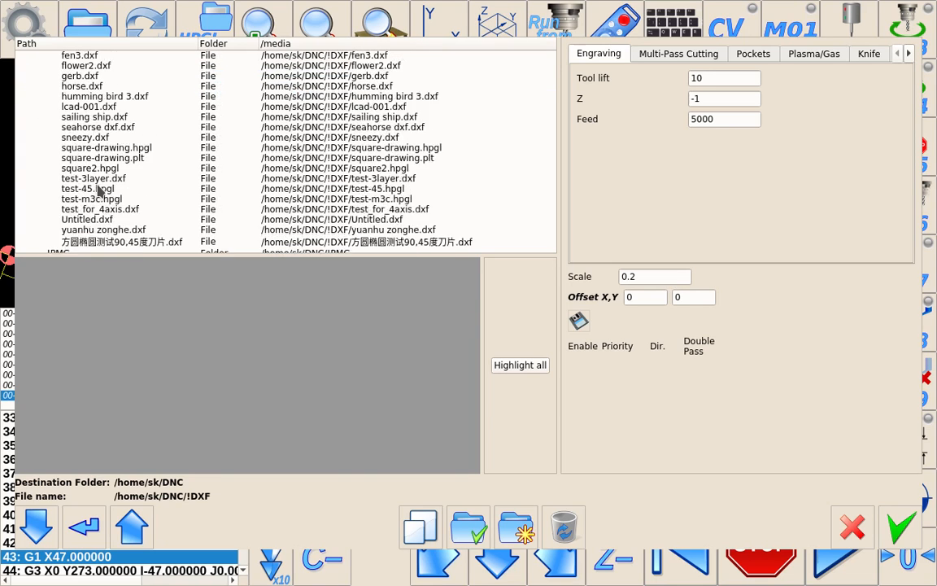
click(106, 213)
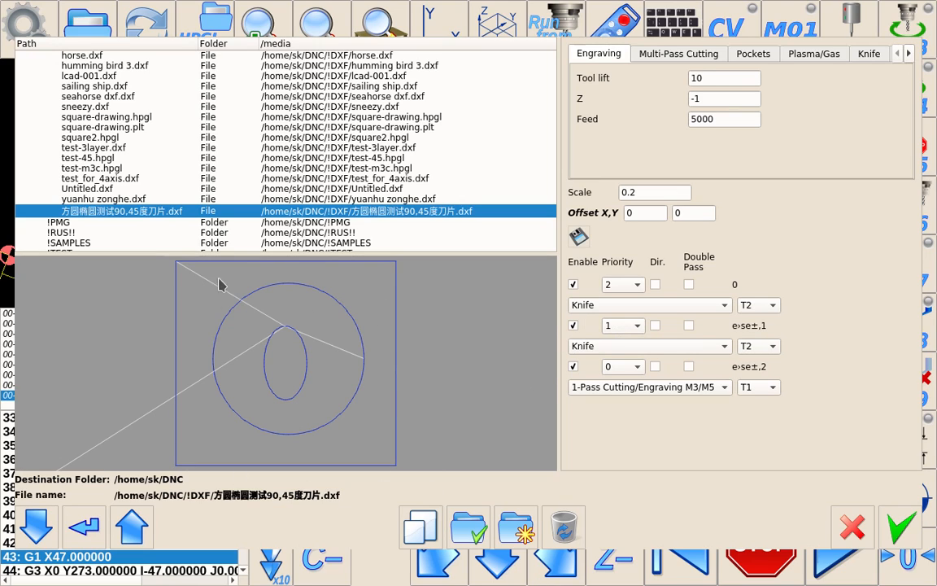
Step: Toggle the first layer's Enable option off and on to compare the preview
click(573, 285)
click(574, 285)
click(573, 285)
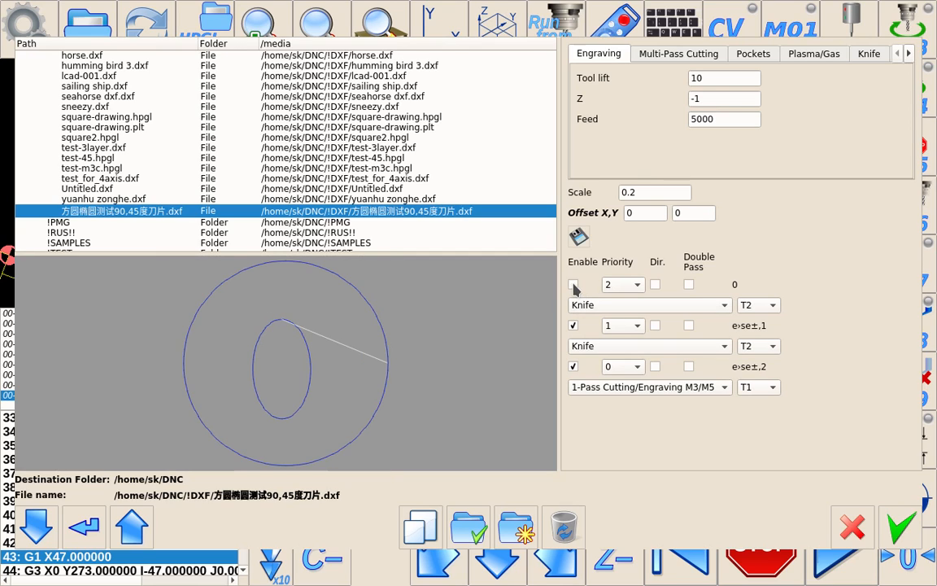
click(574, 285)
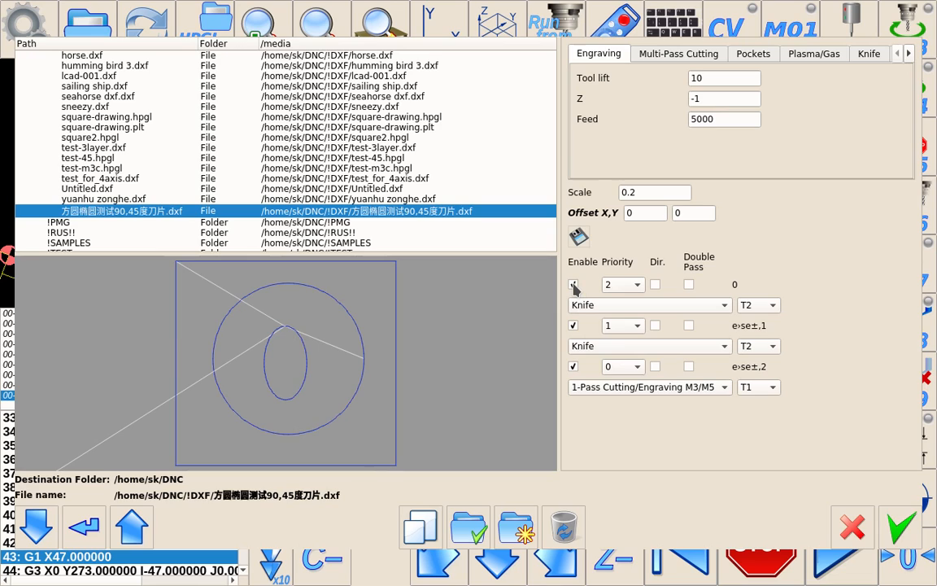
Step: Toggle the first and second layers' Enable options off and on to compare the preview
click(573, 284)
click(574, 285)
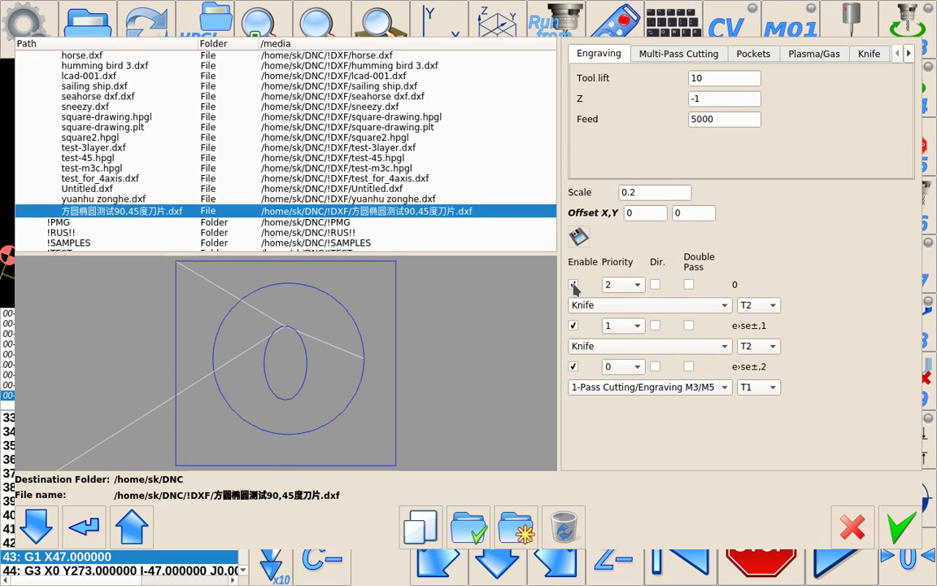
click(573, 325)
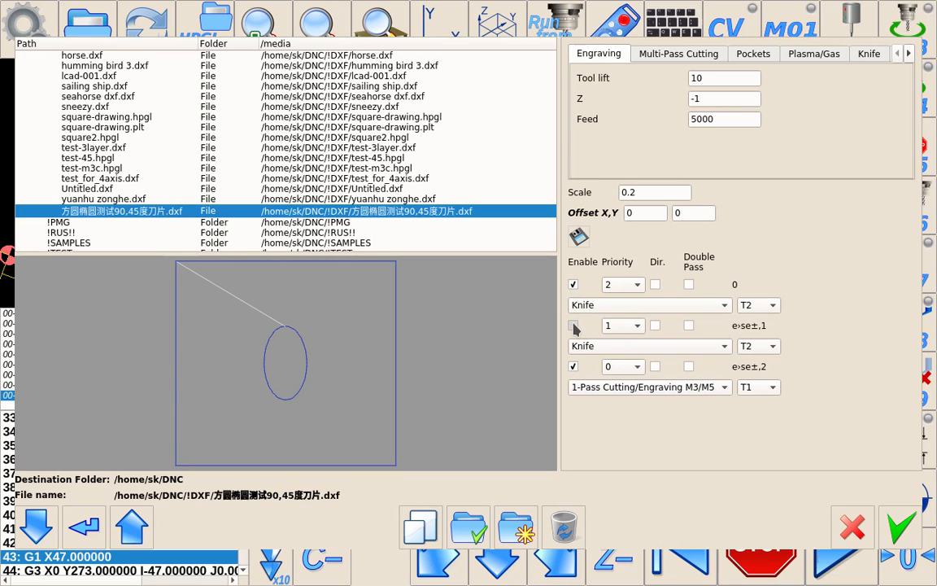
click(574, 326)
click(574, 325)
click(574, 326)
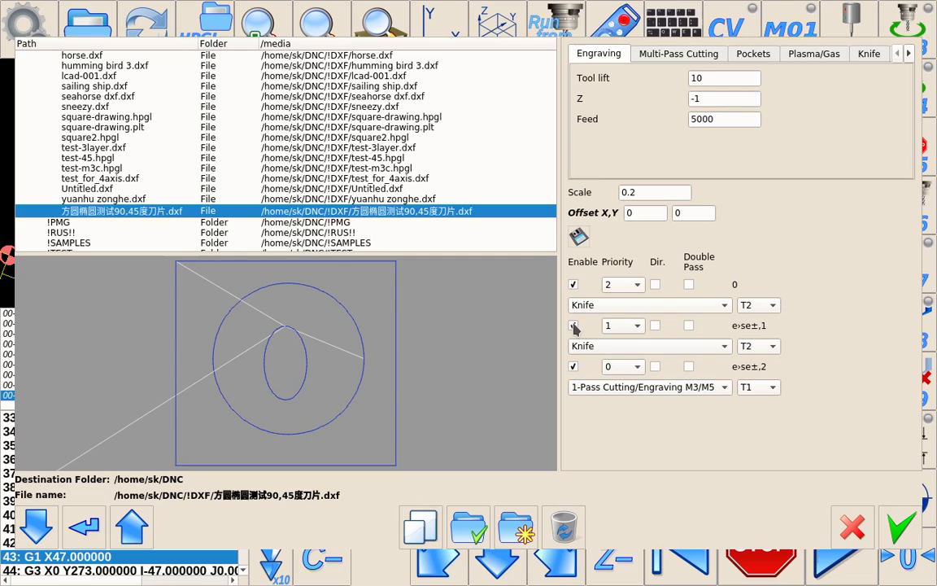
Step: Toggle the third layer's Enable option off and on to compare the preview
click(574, 367)
click(574, 367)
click(574, 367)
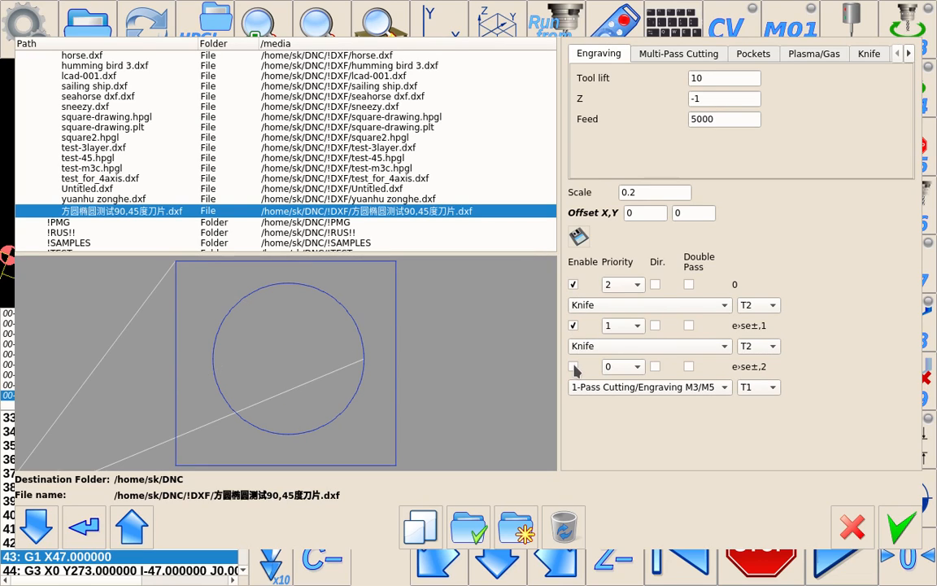
click(575, 367)
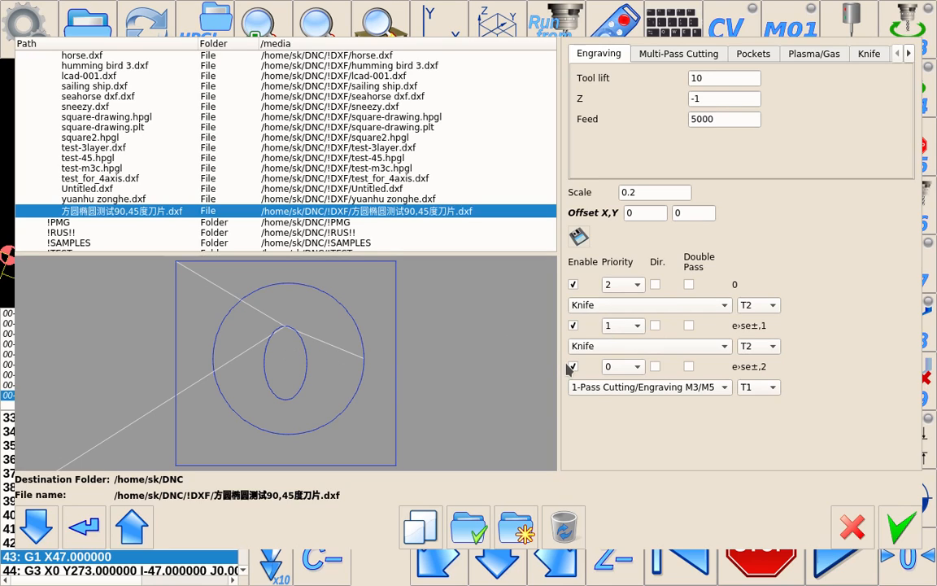
click(572, 367)
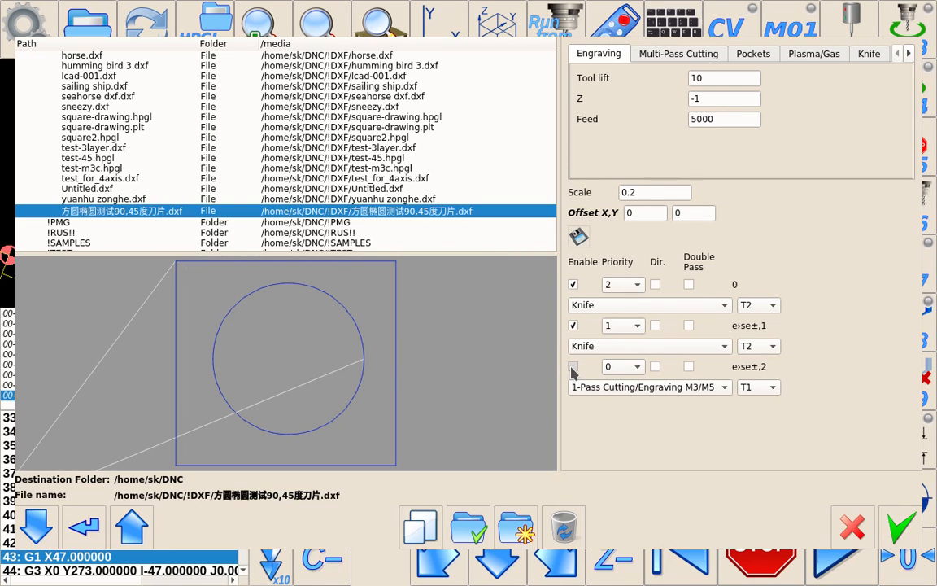
click(572, 367)
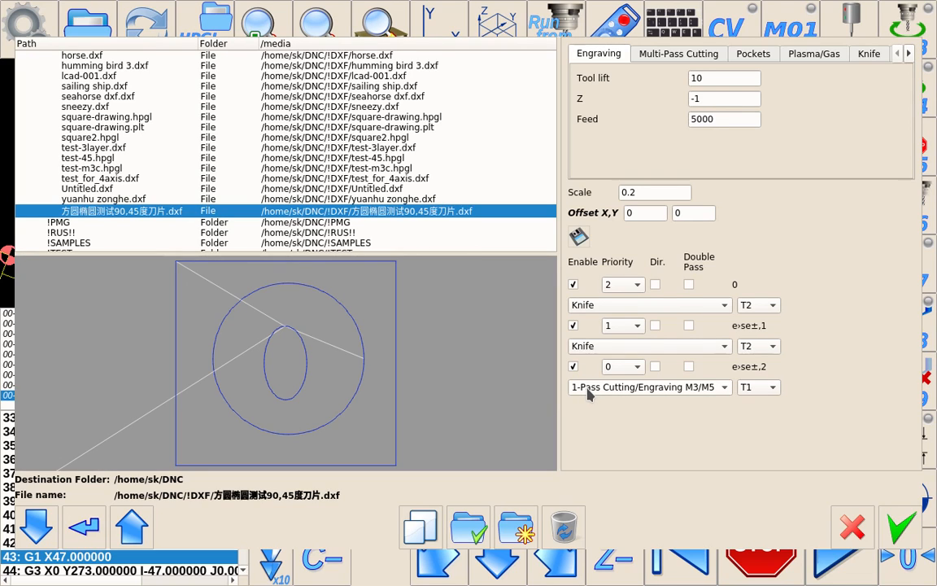
Step: Keep tool T1 for the third layer and accept the DXF import
click(768, 389)
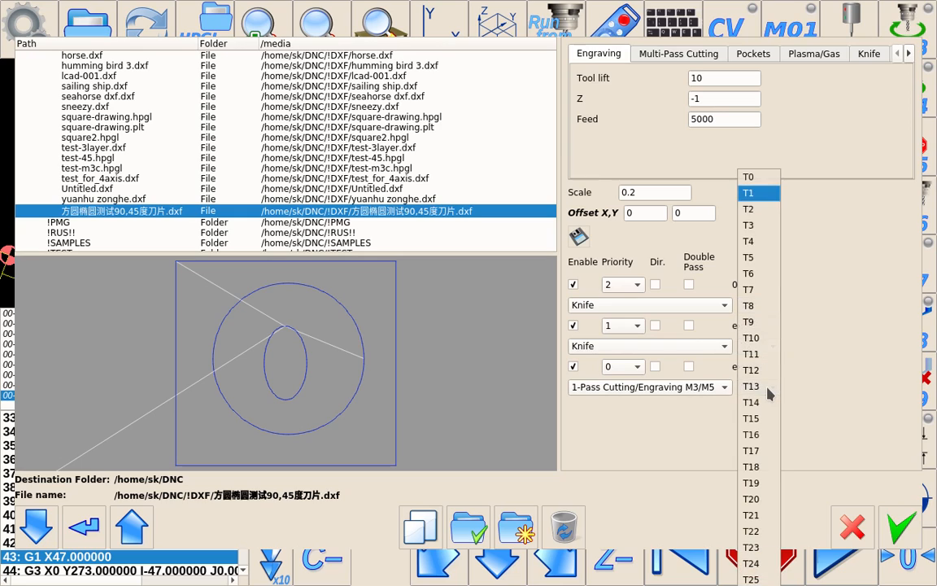
click(750, 196)
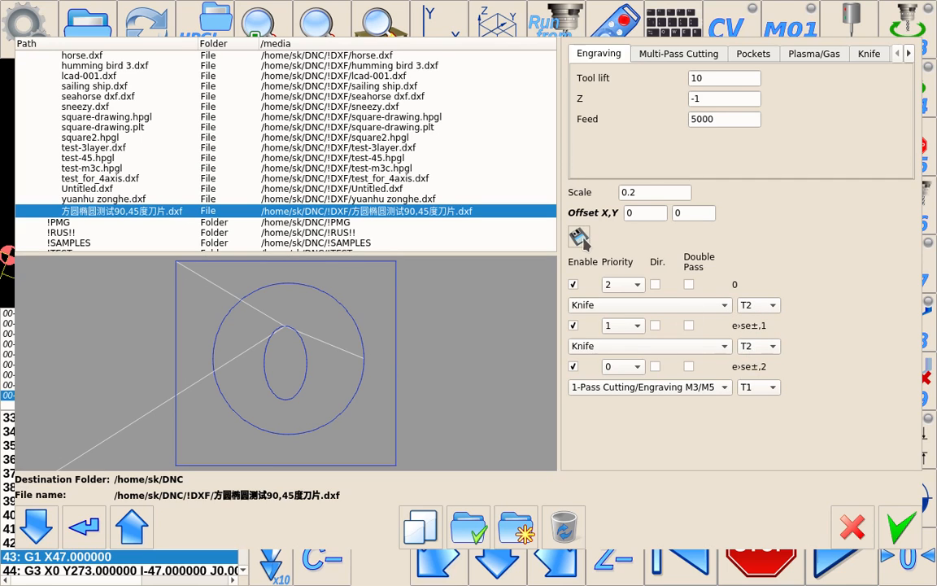
click(898, 527)
Step: Reset the NC pointer and run the imported knife program
mouse_move(349, 194)
mouse_down()
mouse_move(328, 155)
mouse_move(350, 185)
mouse_up()
scroll(353, 234, up, 3)
scroll(357, 205, up, 2)
right_drag(355, 200, 339, 161)
drag(333, 197, 366, 233)
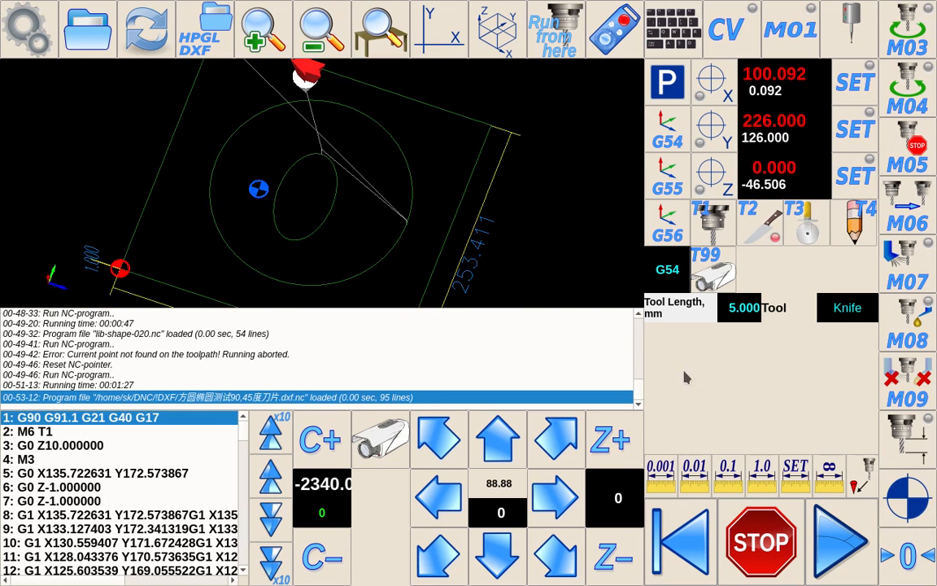
click(690, 533)
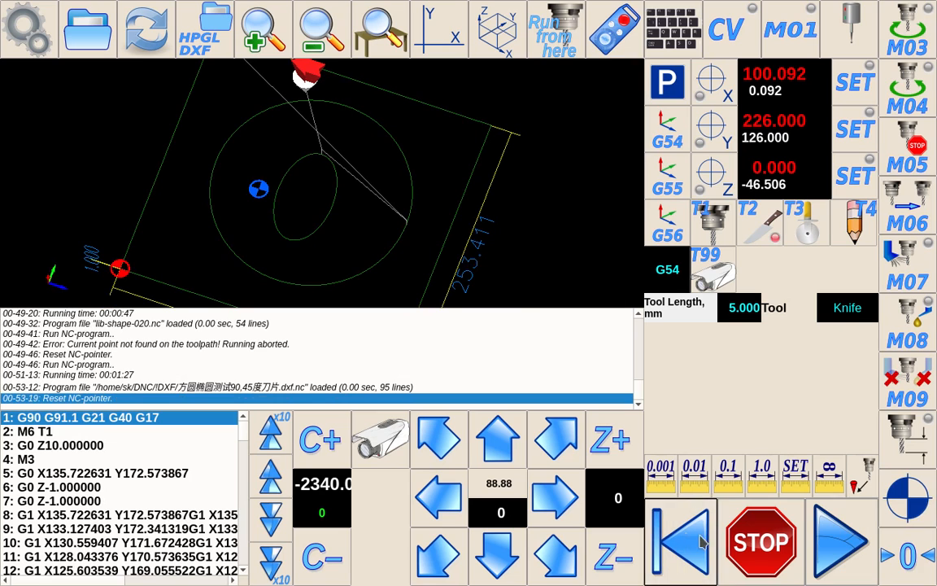
click(845, 535)
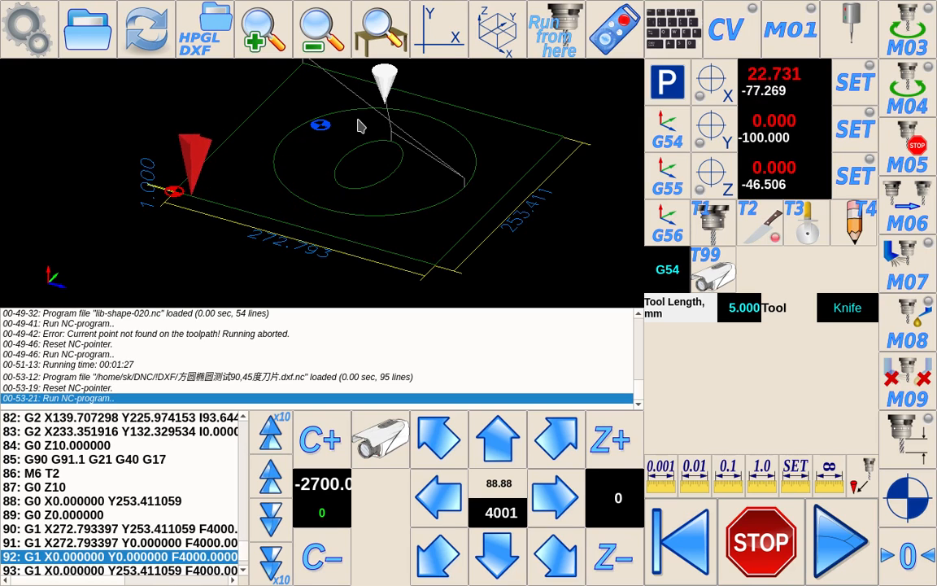
Step: Reopen the HPGL/DXF import dialog with the same file
drag(389, 146, 391, 189)
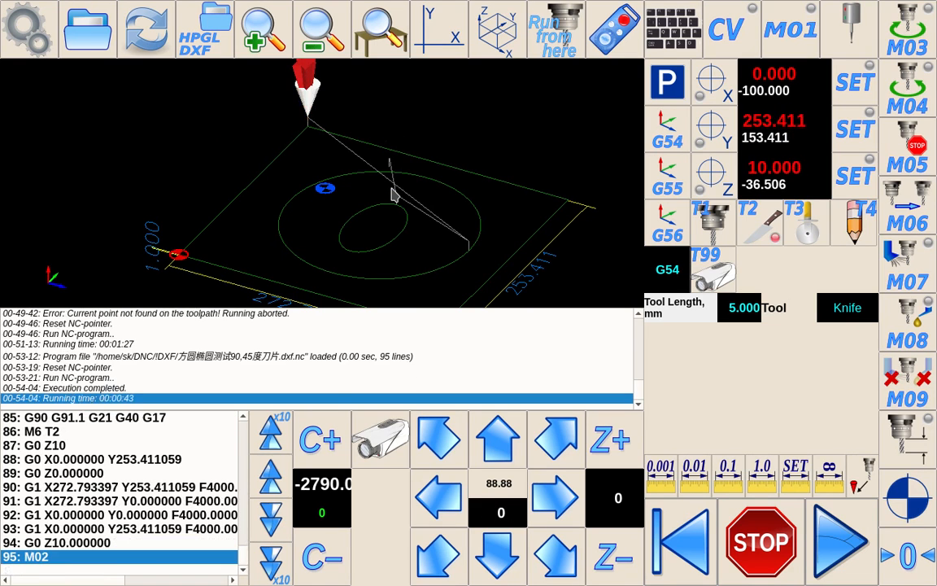
drag(400, 256, 362, 229)
drag(251, 221, 268, 245)
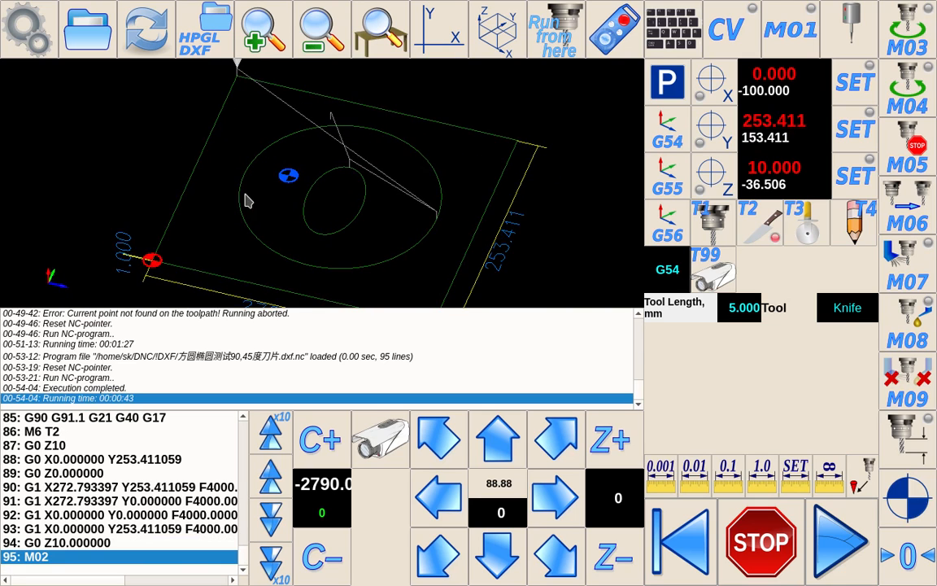
drag(331, 205, 276, 206)
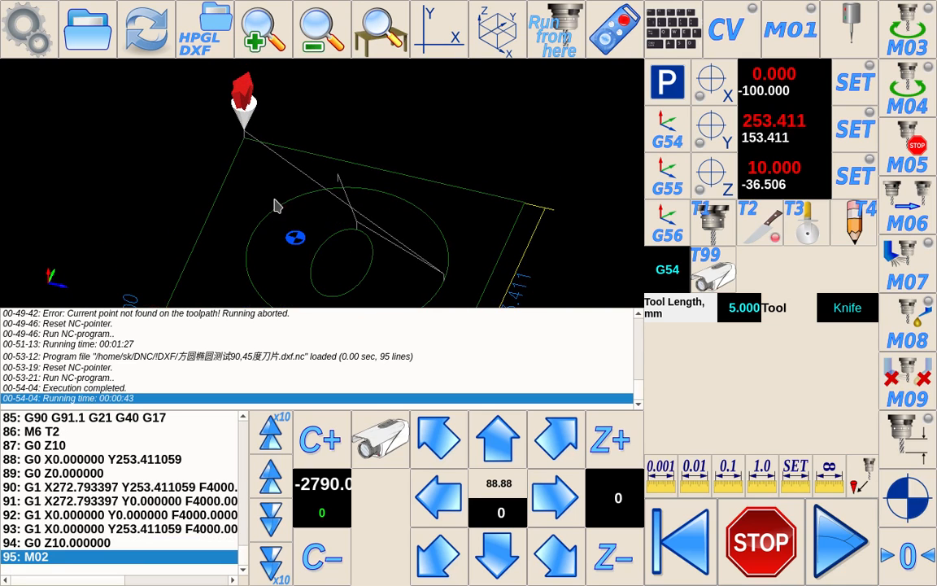
click(205, 38)
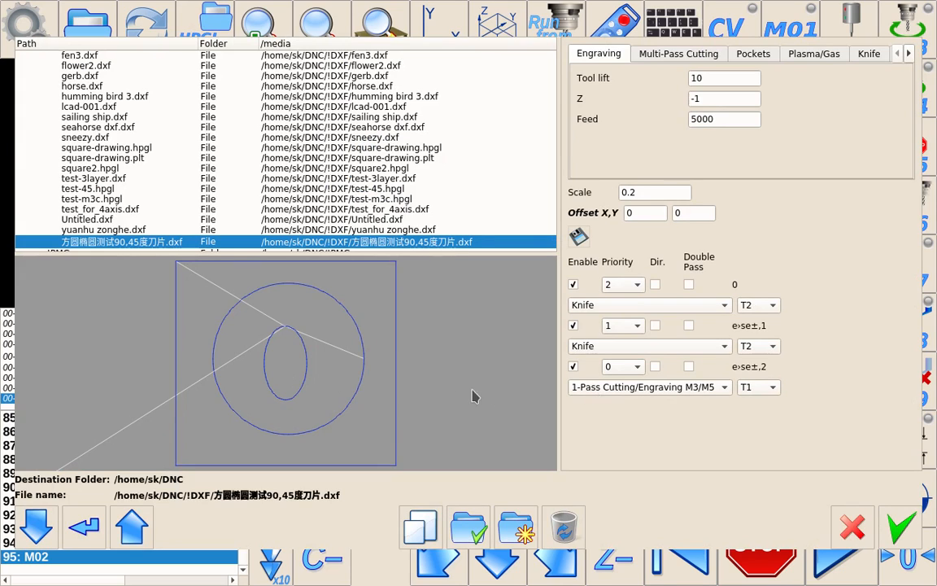
Step: Re-enable the third layer and set its processing type to Knife
click(572, 366)
click(572, 366)
click(632, 388)
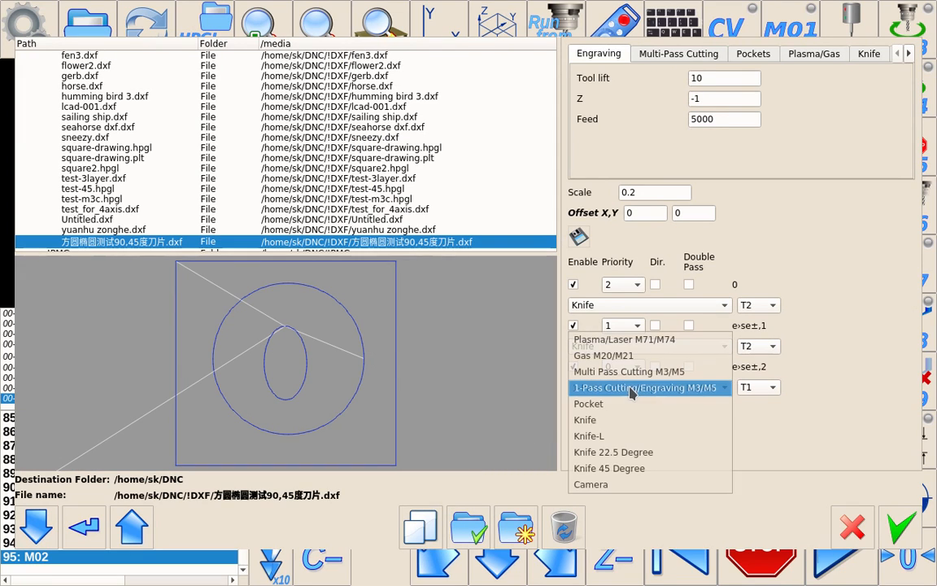
click(602, 420)
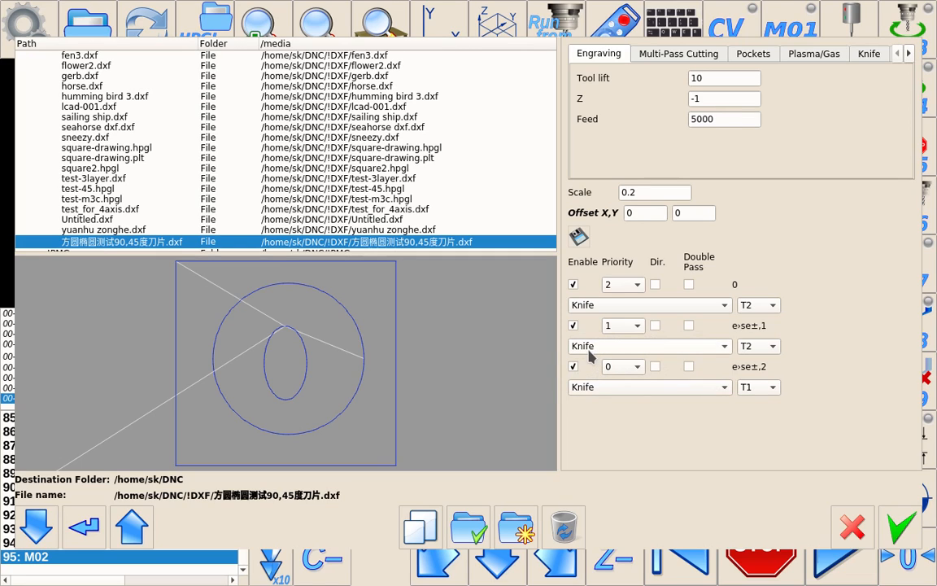
Step: Set the first layer to Multi Pass Cutting M3/M5 with tool T1, and give the third layer tool T2
click(657, 306)
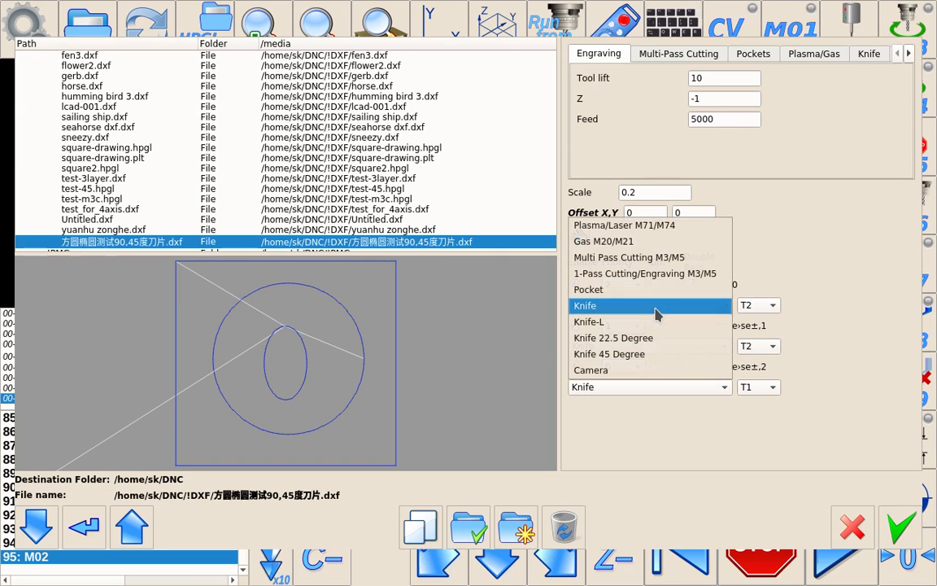
click(617, 258)
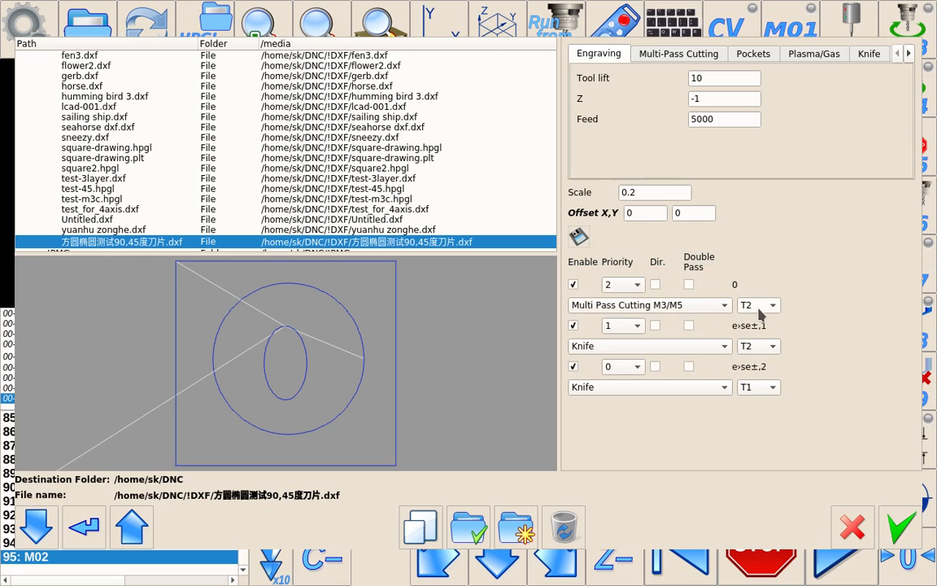
click(754, 389)
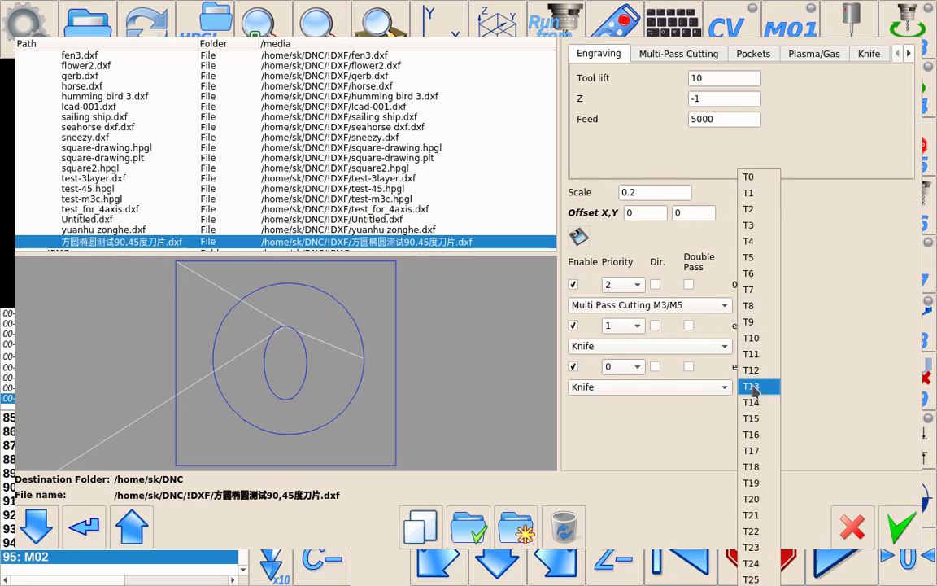
click(774, 209)
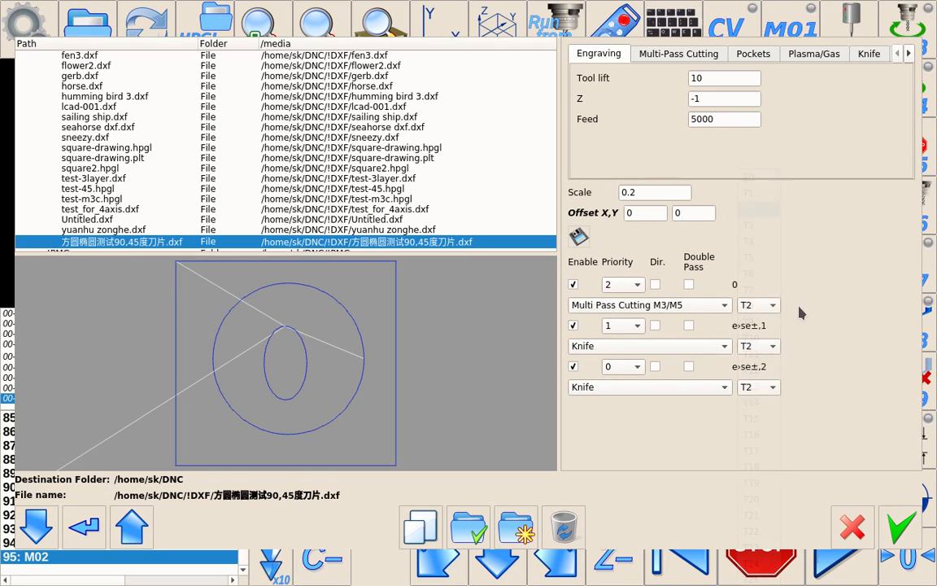
click(755, 305)
click(765, 195)
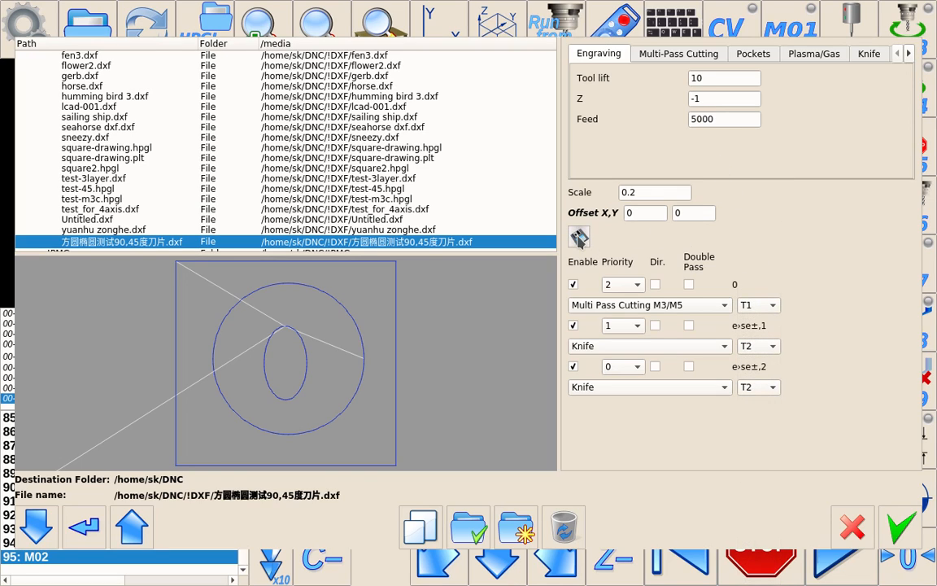
Step: Set the Multi-Pass Cutting cut depth to 5, save the settings, and accept the import
click(679, 54)
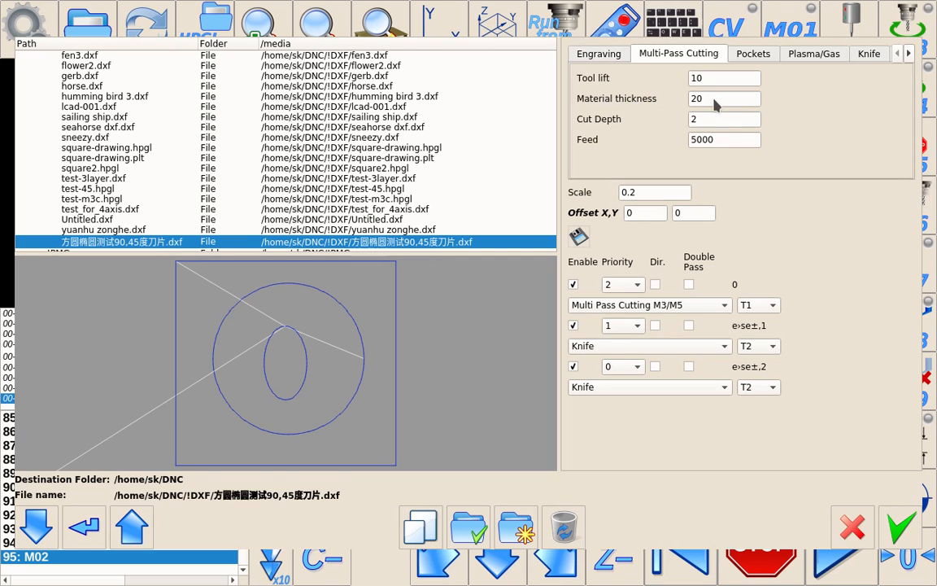
double_click(704, 99)
click(583, 239)
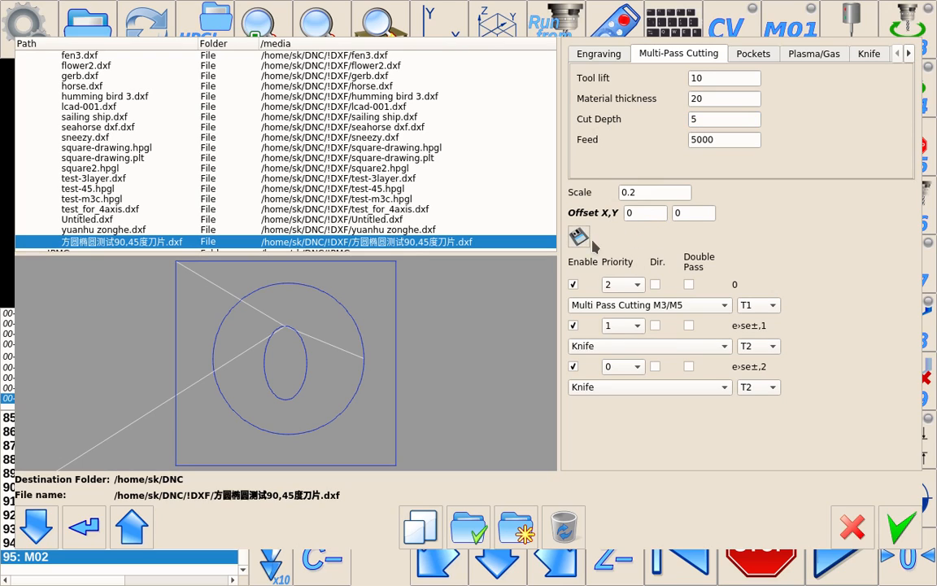
click(901, 530)
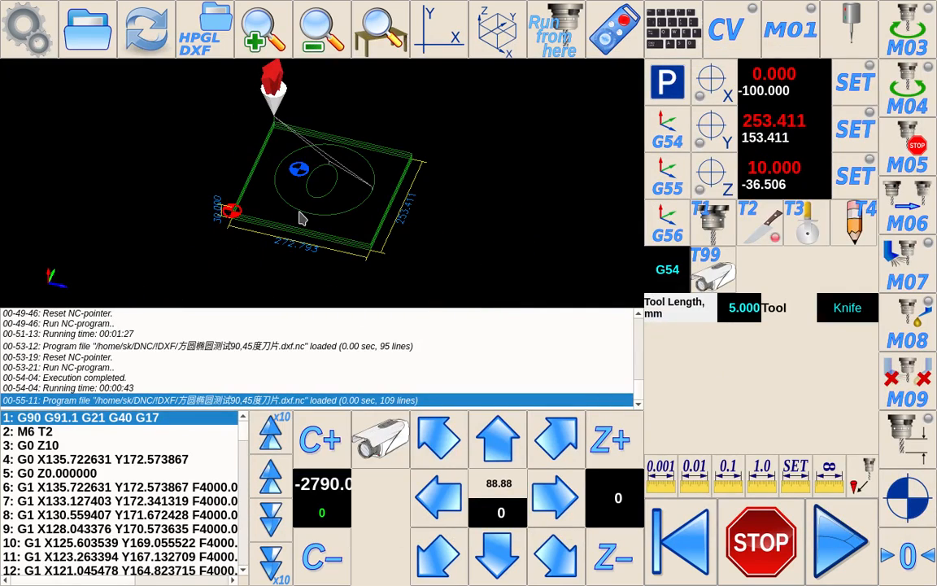
Step: Reset the NC pointer and run the multi-pass cutting program
mouse_move(301, 207)
mouse_down()
mouse_move(290, 182)
mouse_move(300, 157)
mouse_move(274, 188)
mouse_move(210, 220)
mouse_move(328, 255)
mouse_move(393, 209)
mouse_move(325, 246)
mouse_move(323, 267)
mouse_move(314, 249)
mouse_move(322, 209)
mouse_move(324, 247)
mouse_move(300, 282)
mouse_move(352, 222)
mouse_move(339, 151)
mouse_move(324, 203)
mouse_move(257, 246)
mouse_move(253, 226)
mouse_move(282, 232)
mouse_move(278, 193)
mouse_move(298, 257)
mouse_up()
drag(313, 222, 370, 281)
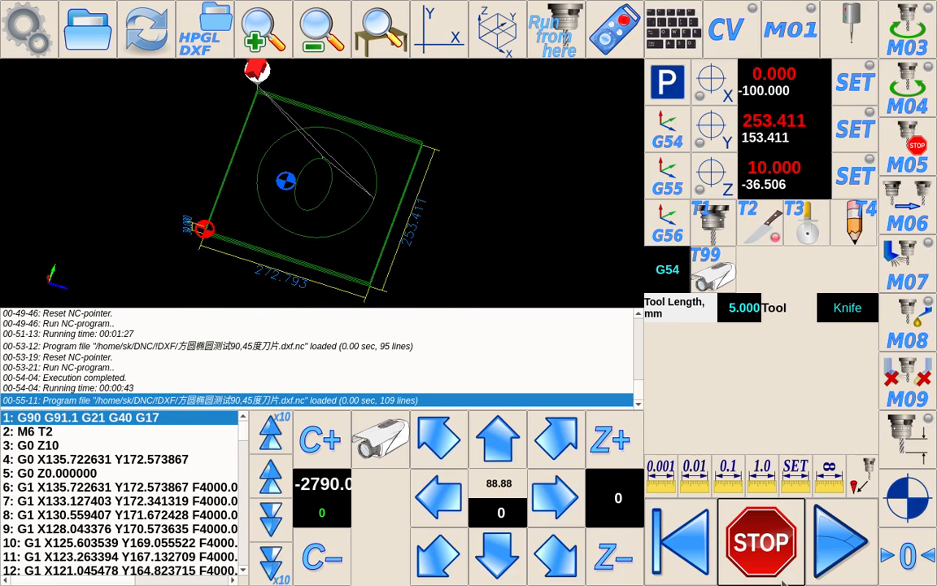
click(674, 513)
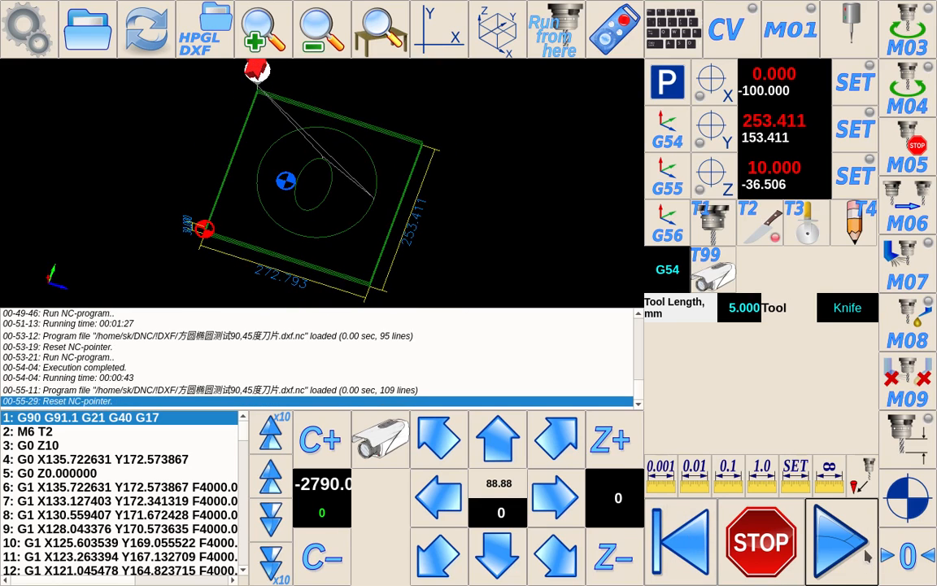
click(822, 525)
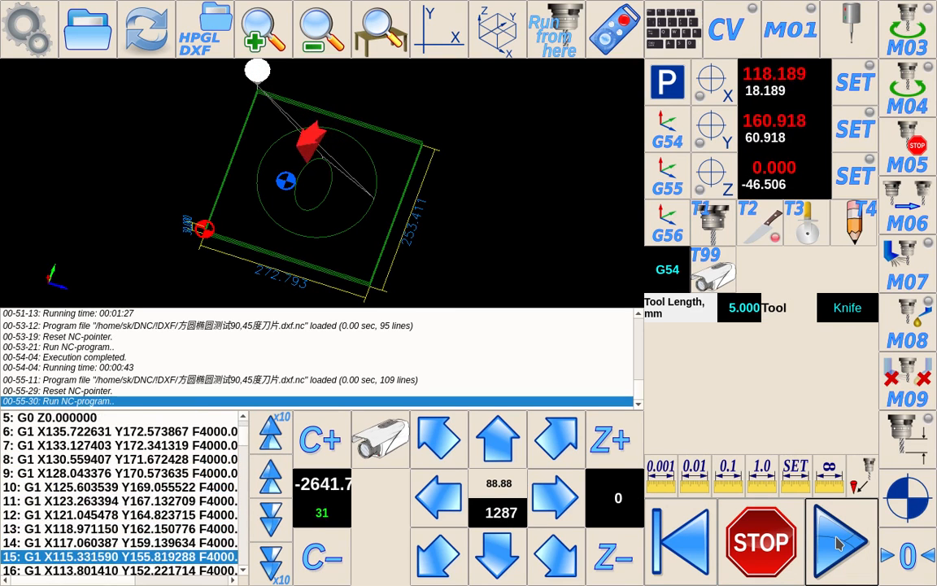
Step: Follow the running toolpath in the 3D view from different angles
scroll(440, 220, up, 3)
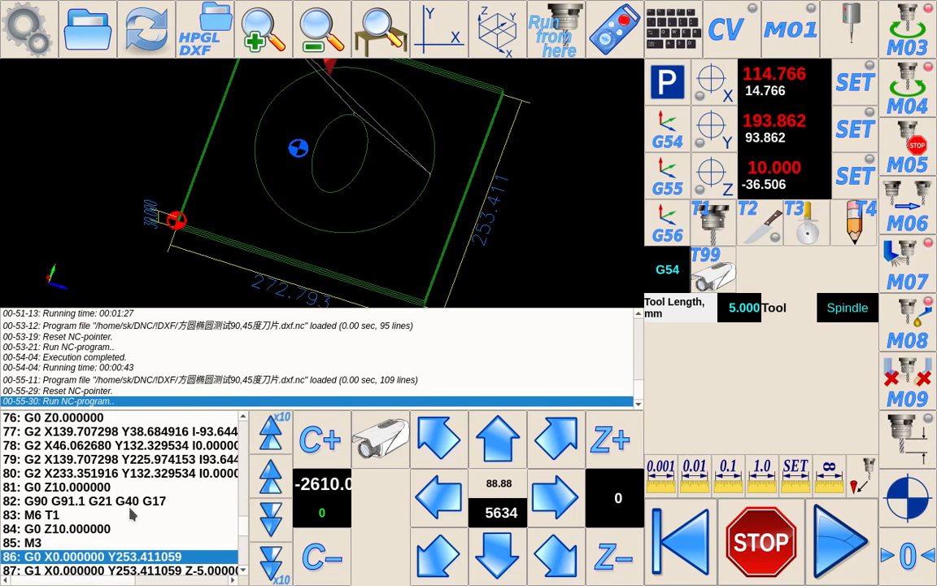
drag(321, 120, 325, 173)
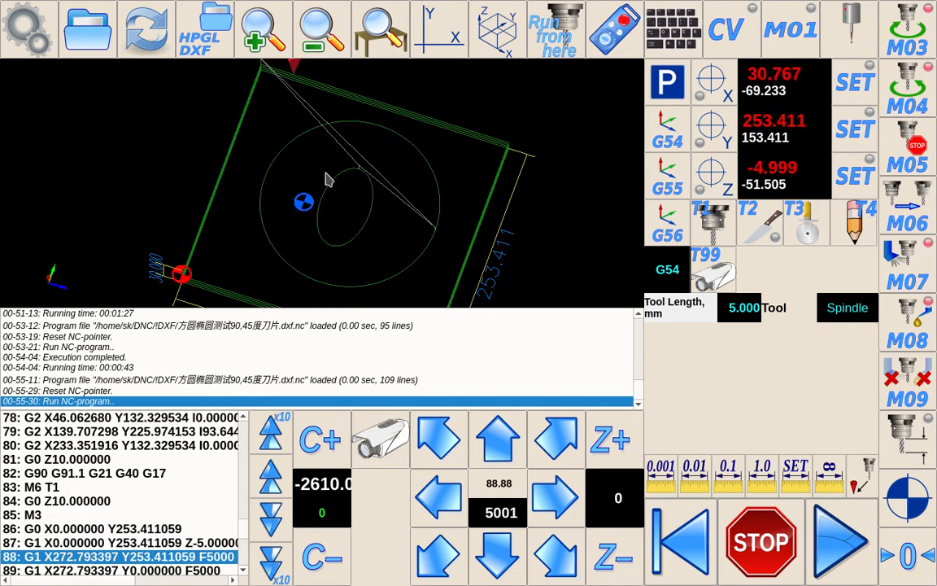
scroll(325, 179, down, 2)
drag(318, 217, 297, 174)
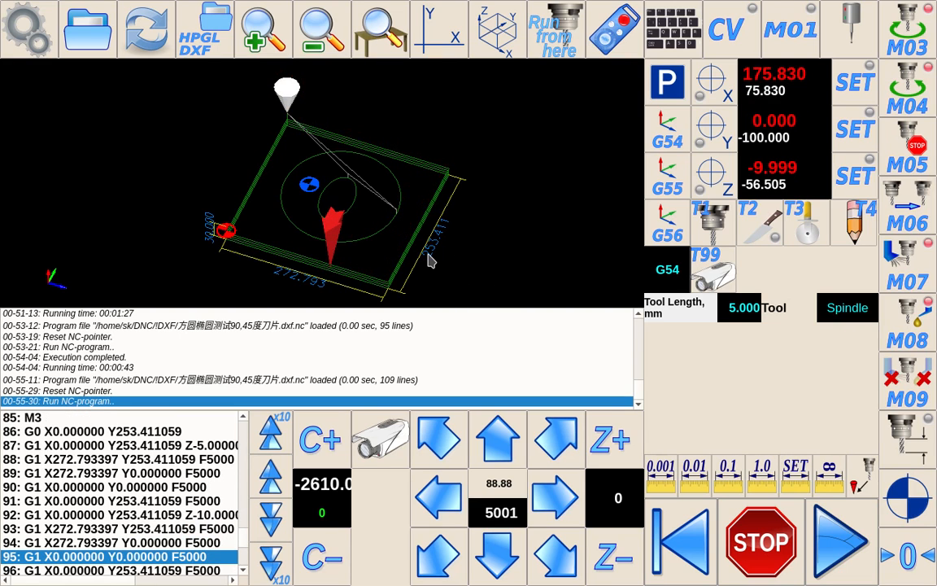
mouse_move(431, 261)
mouse_down()
mouse_move(408, 249)
mouse_move(395, 272)
mouse_move(414, 223)
mouse_move(440, 236)
mouse_move(433, 251)
mouse_move(446, 266)
mouse_move(424, 271)
mouse_move(334, 245)
mouse_move(418, 248)
mouse_move(410, 255)
mouse_move(456, 245)
mouse_move(446, 209)
mouse_move(403, 181)
mouse_move(454, 217)
mouse_up()
Step: Toggle the camera view on and off and inspect the finished toolpath
click(387, 441)
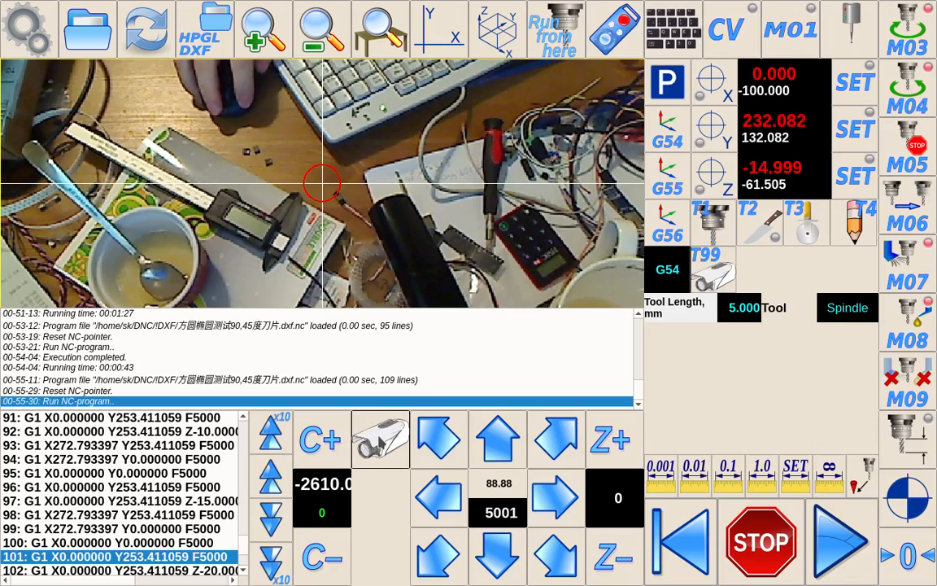
click(380, 439)
drag(294, 293, 205, 199)
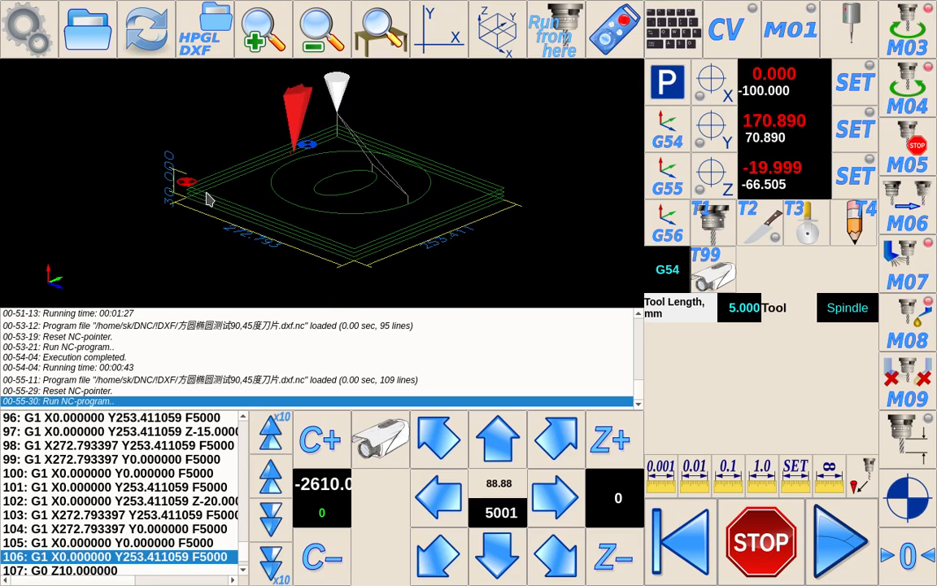
click(373, 433)
click(374, 433)
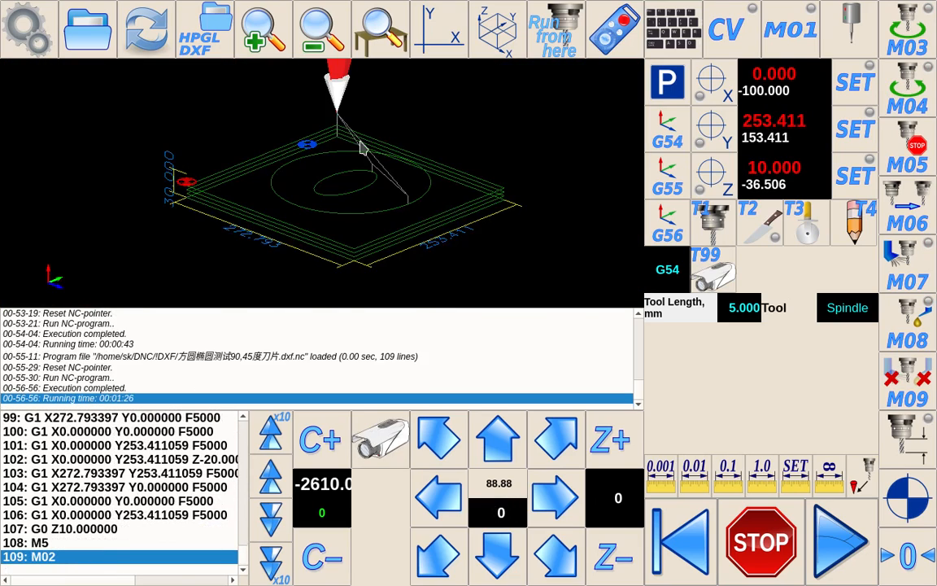
drag(360, 147, 468, 150)
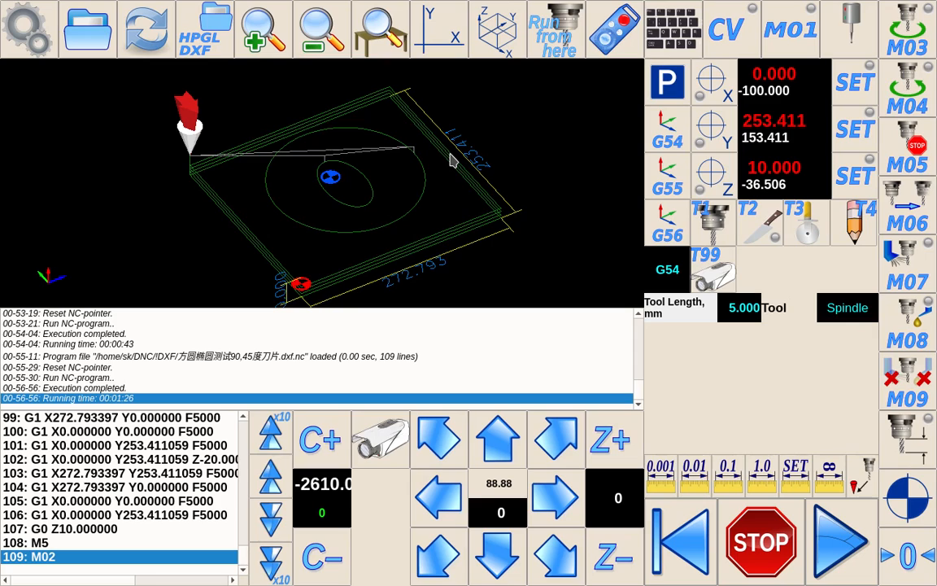